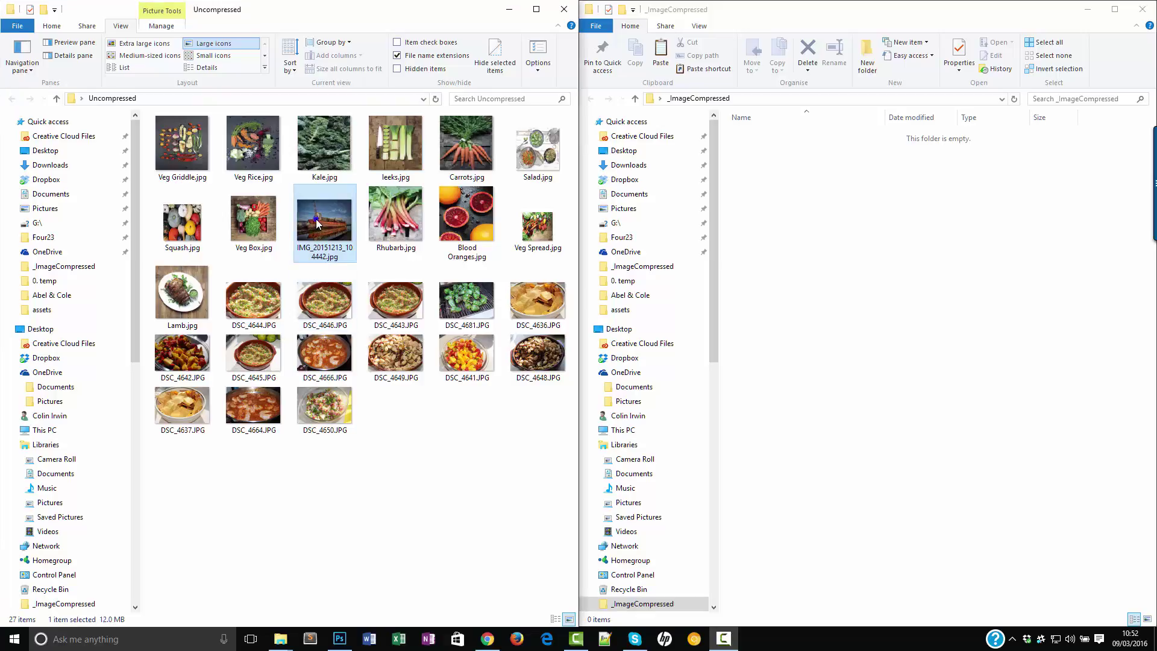
- Open IMG_20151213_104442.jpg from the Uncompressed folder in Adobe Photoshop CC 2015 and collapse the expanded Actions list
right_click(316, 218)
mouse_move(508, 451)
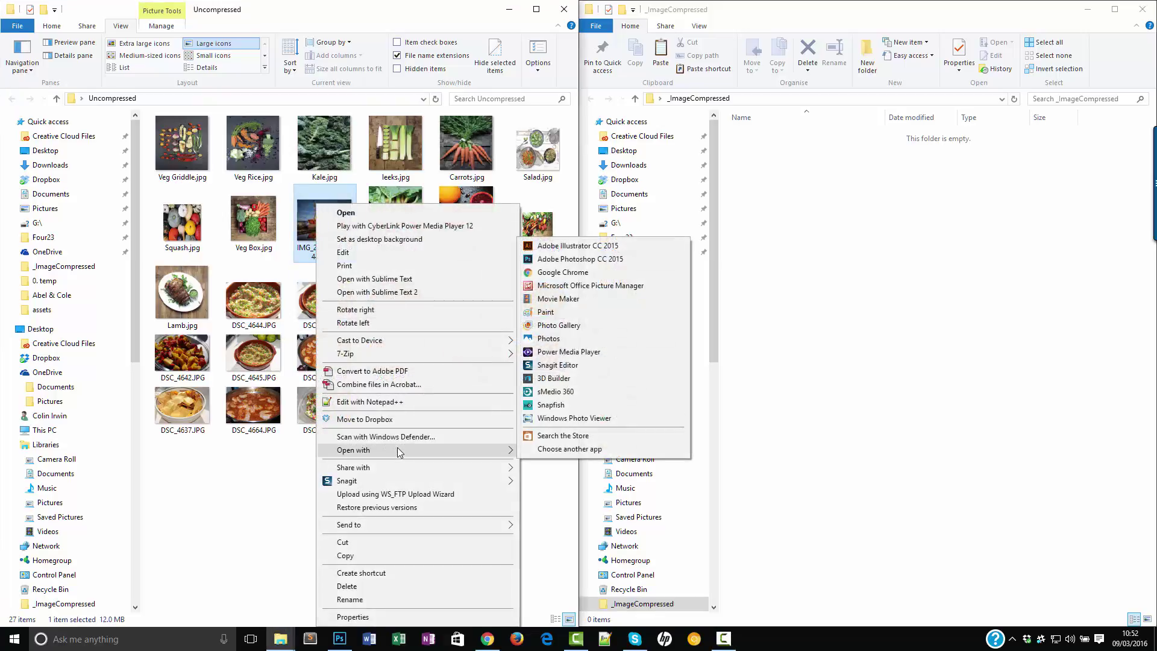
click(563, 258)
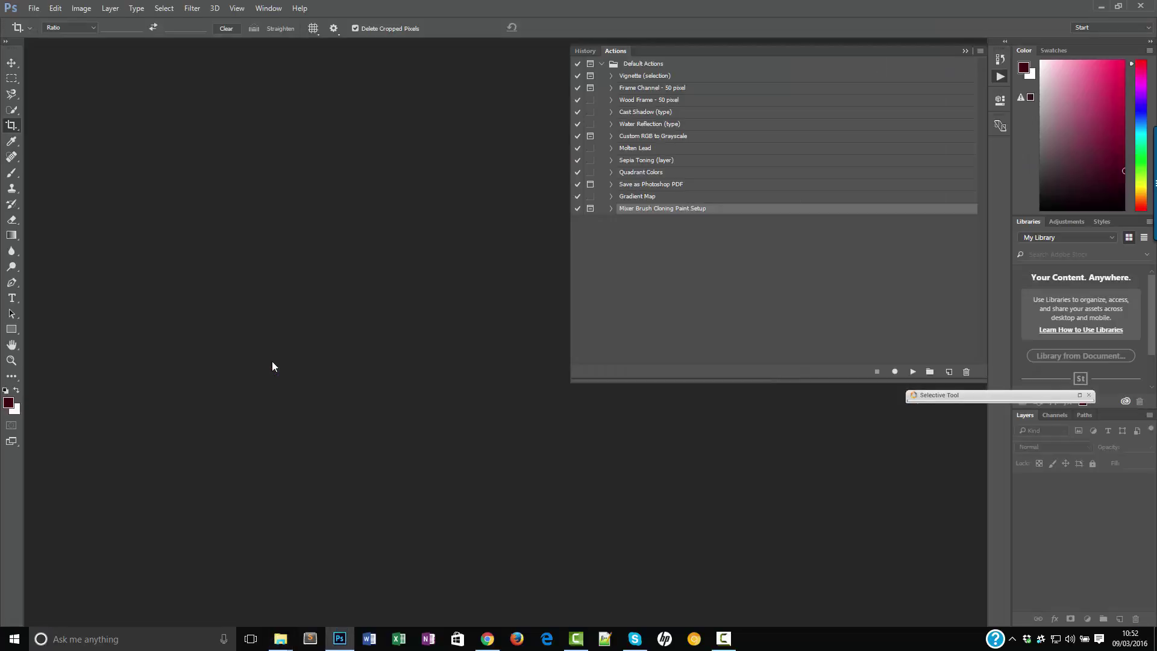
click(965, 52)
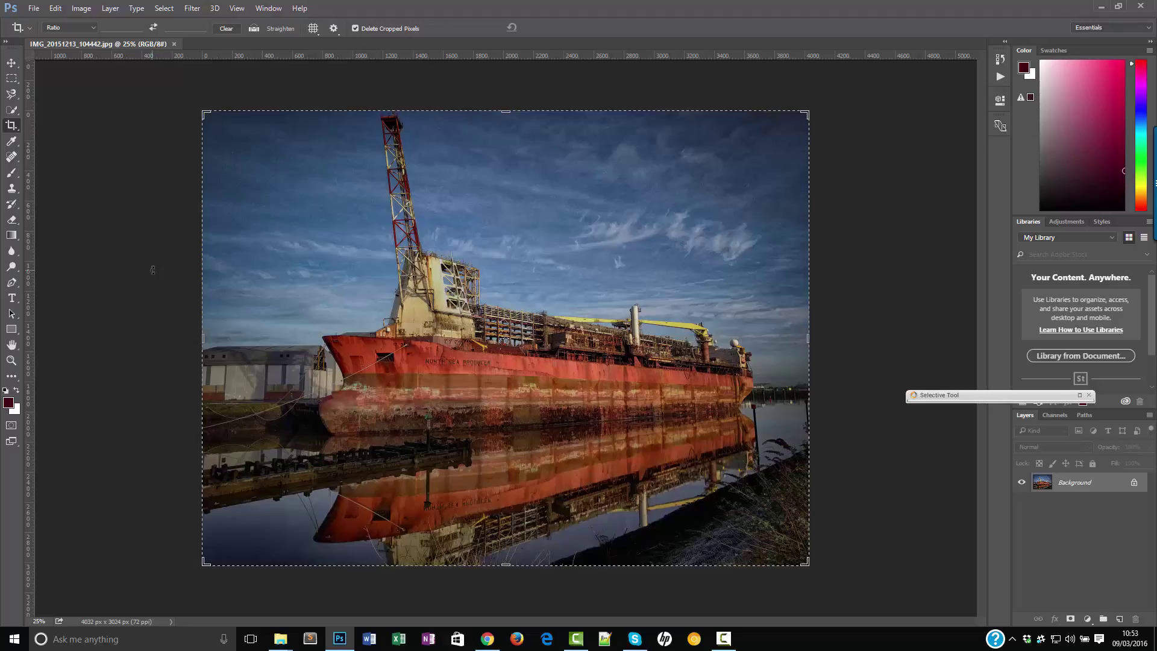
- Resize the ship photo to a width of 2500 pixels, keeping its proportions
click(81, 9)
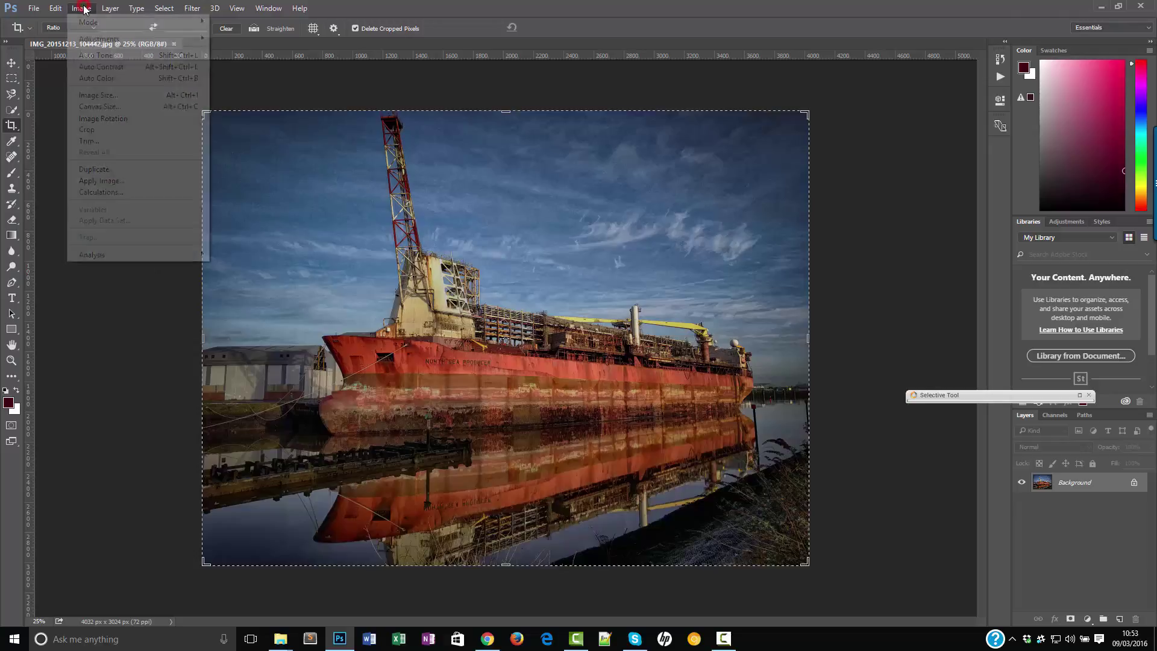
click(119, 96)
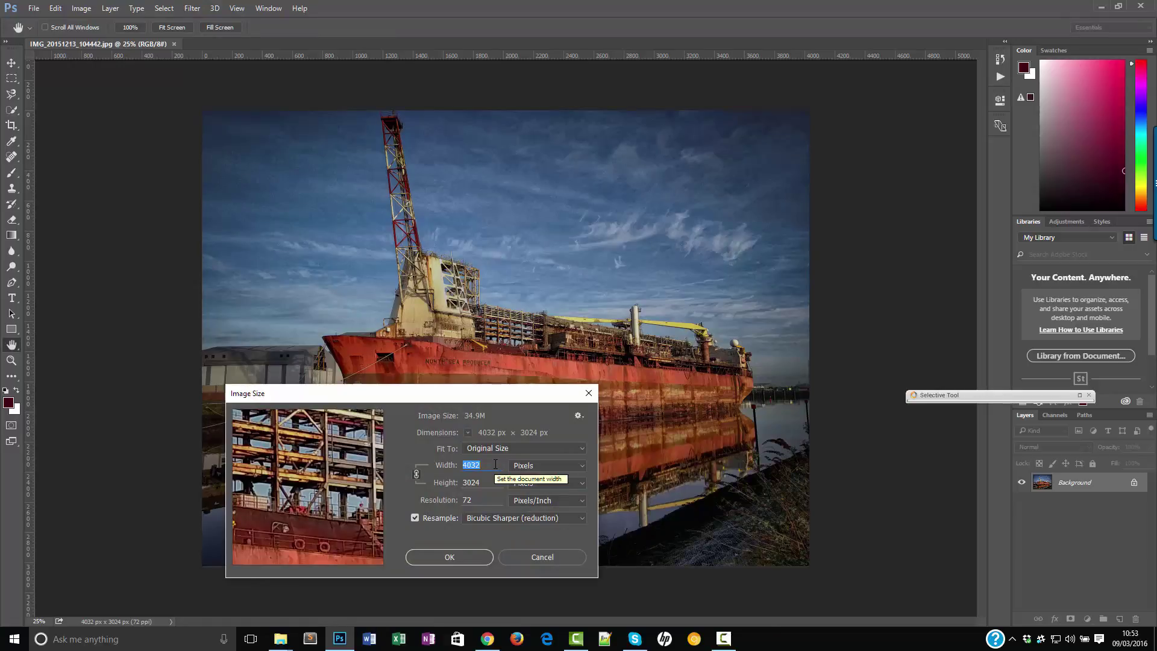
text(2500)
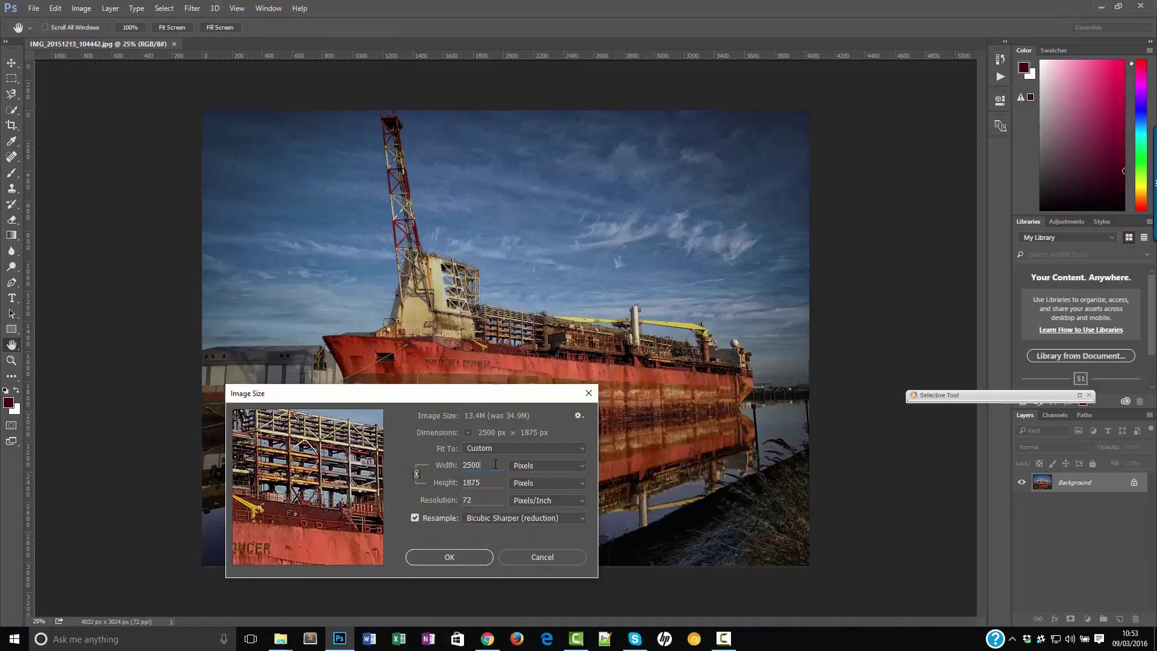
click(462, 558)
key(c)
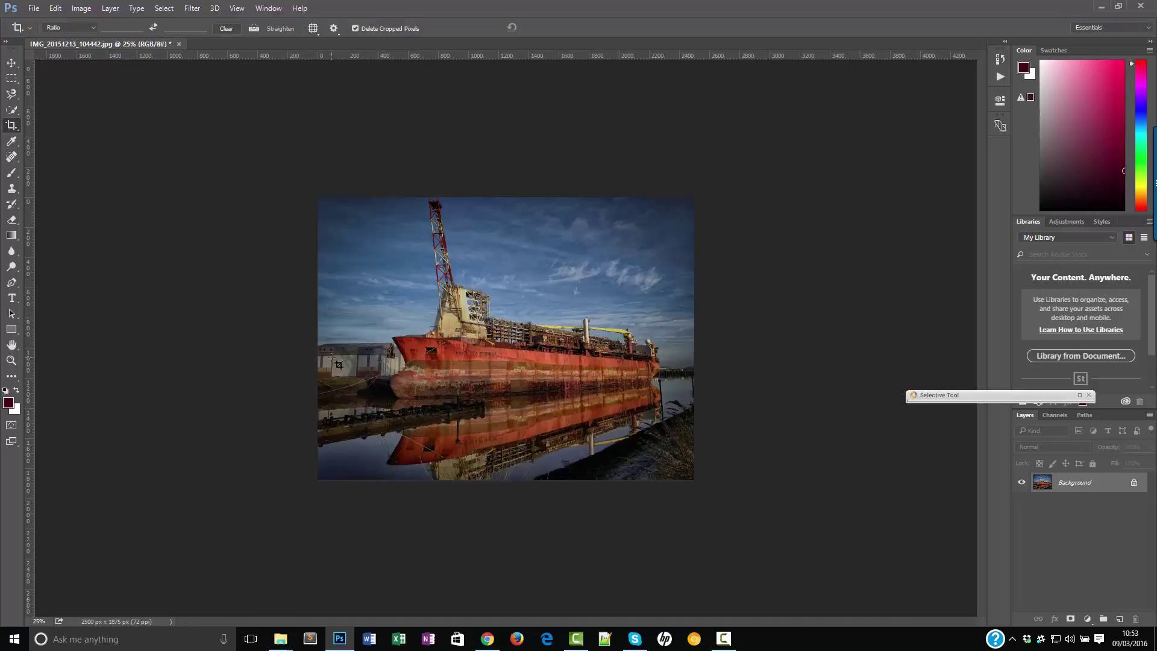
- Save the resized photo as a JPEG named IMG_20151213_104442.jpg in the _ImageCompressed folder on the desktop
key(ctrl)
key(ctrl+1)
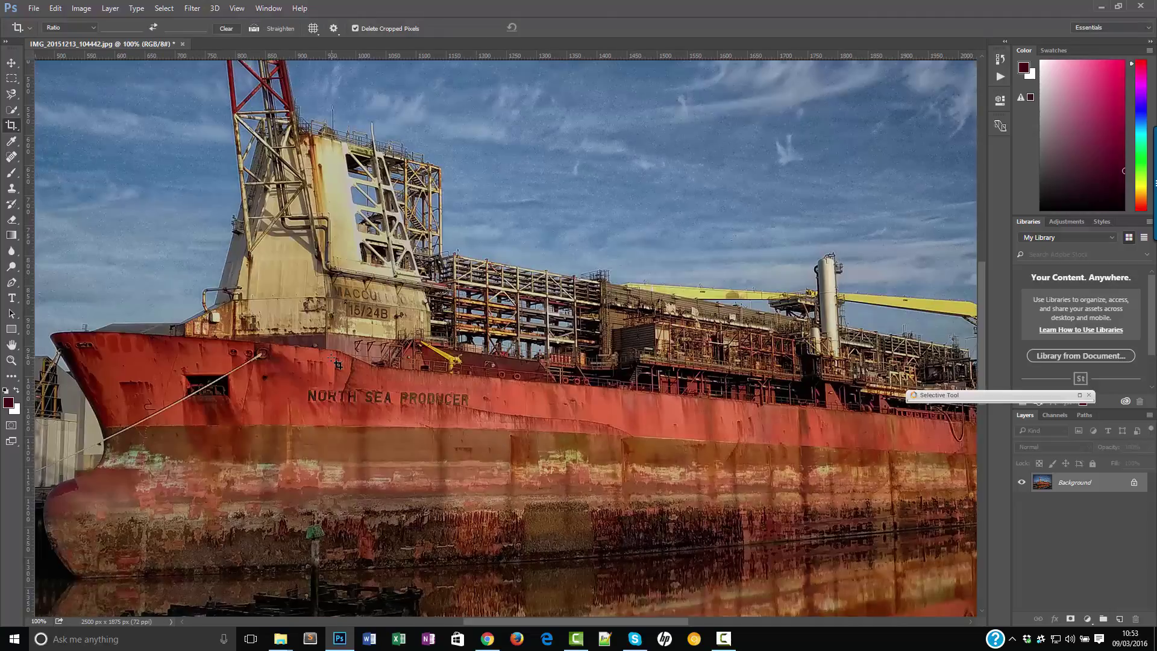
key(ctrl)
key(ctrl+minus)
key(ctrl+minus)
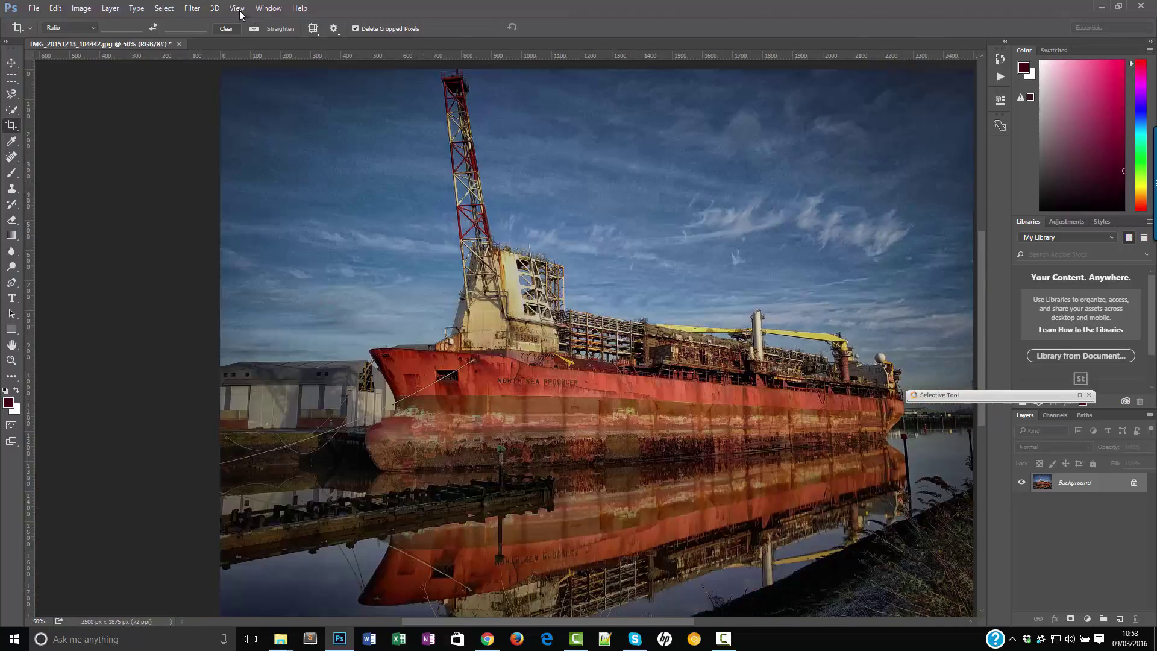
click(34, 8)
click(72, 132)
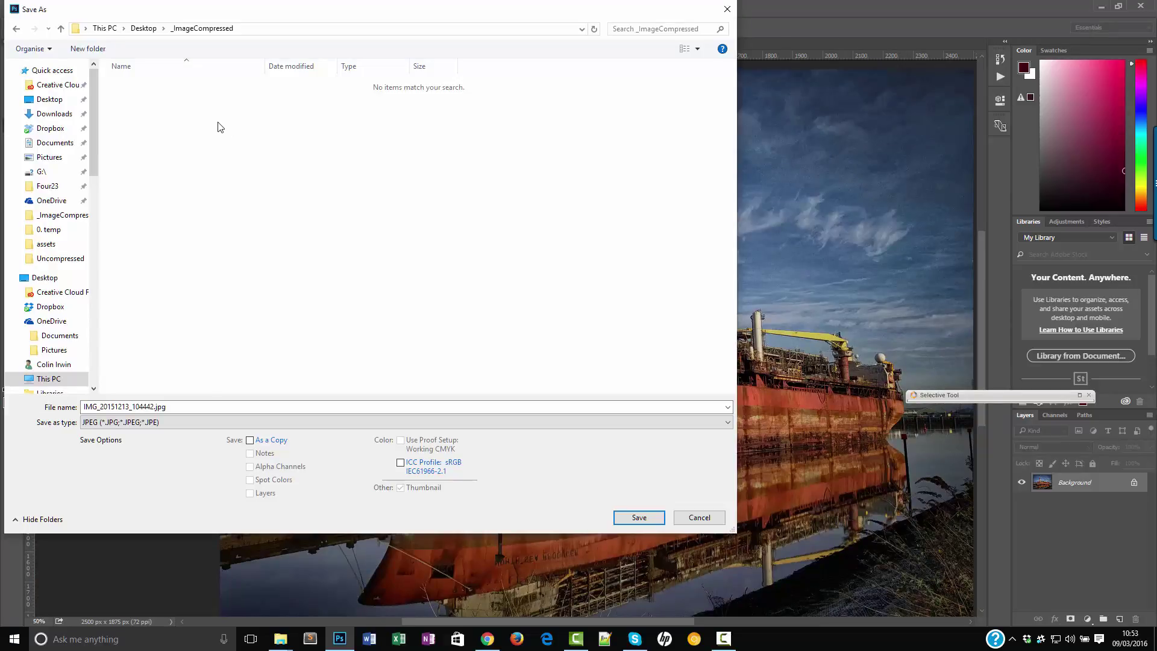
click(639, 517)
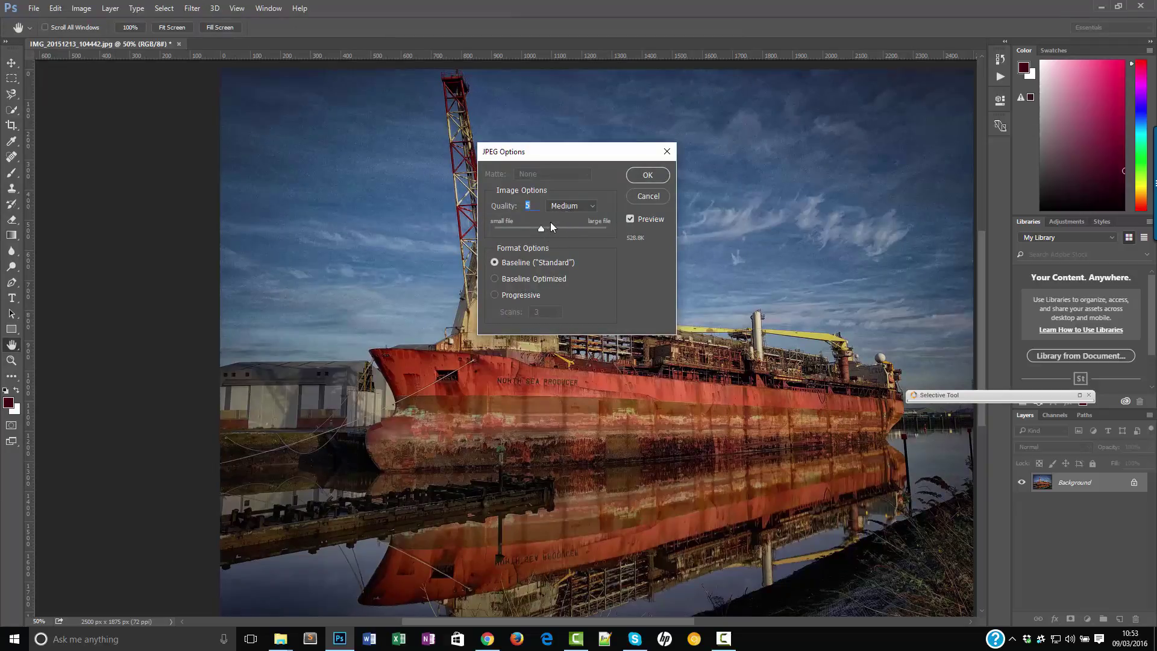
- Try the Maximum and Medium JPEG qualities, settle on quality 6, and complete the save
click(542, 229)
drag(545, 229, 638, 227)
click(574, 207)
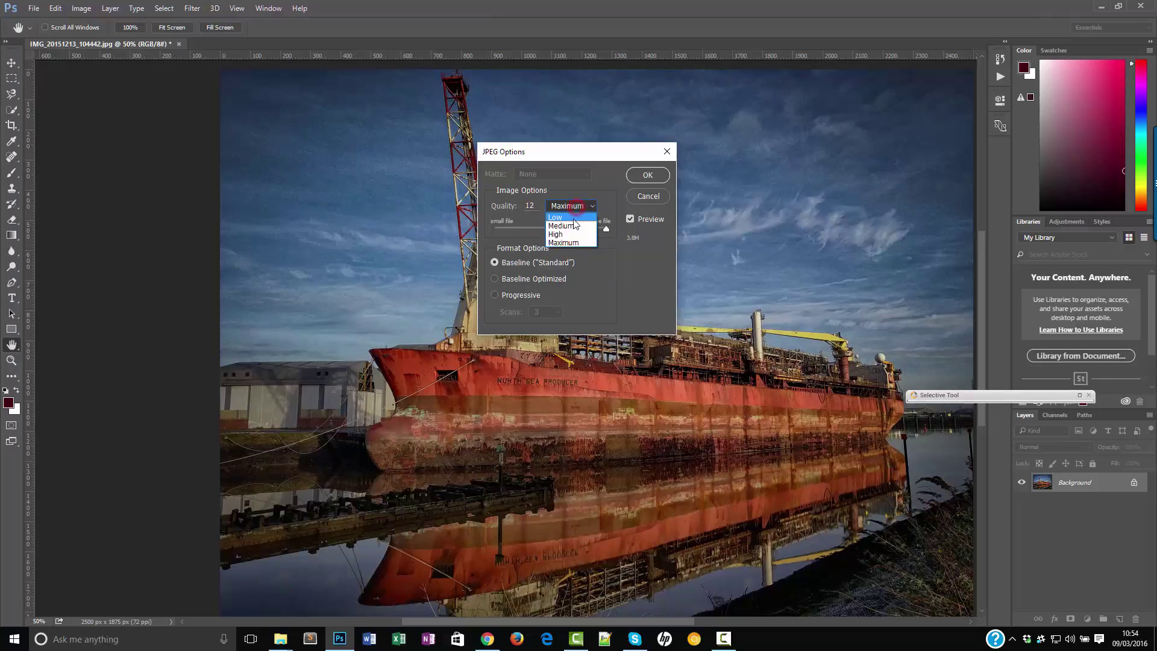
click(563, 225)
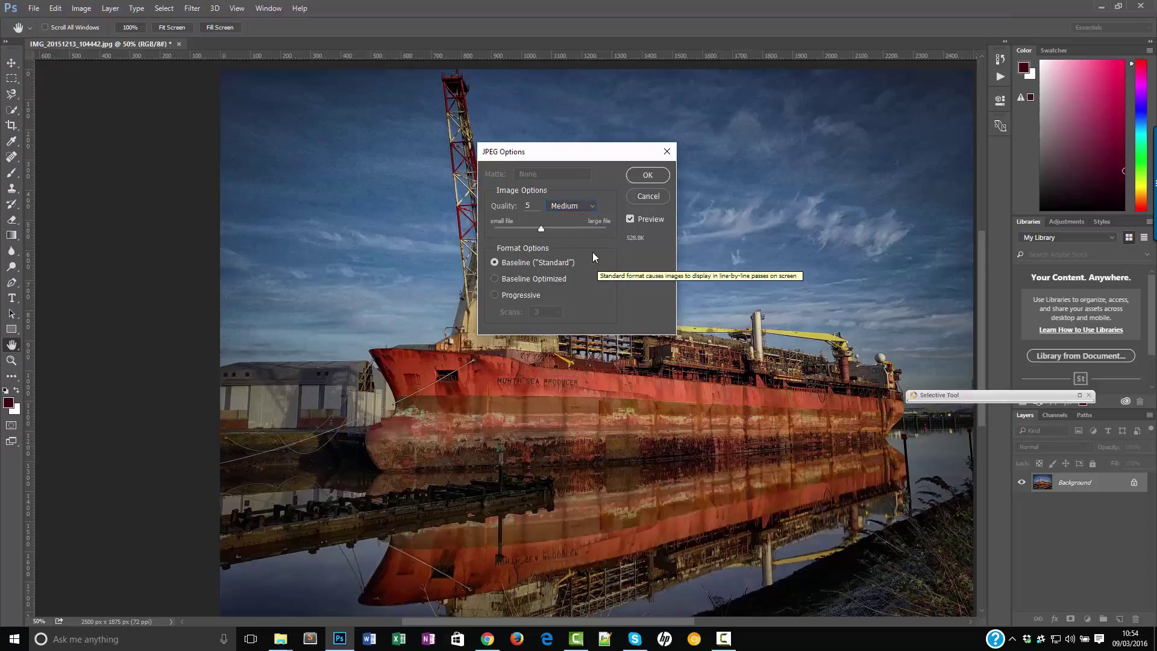
mouse_move(541, 228)
mouse_down()
mouse_move(606, 228)
mouse_move(546, 232)
mouse_up()
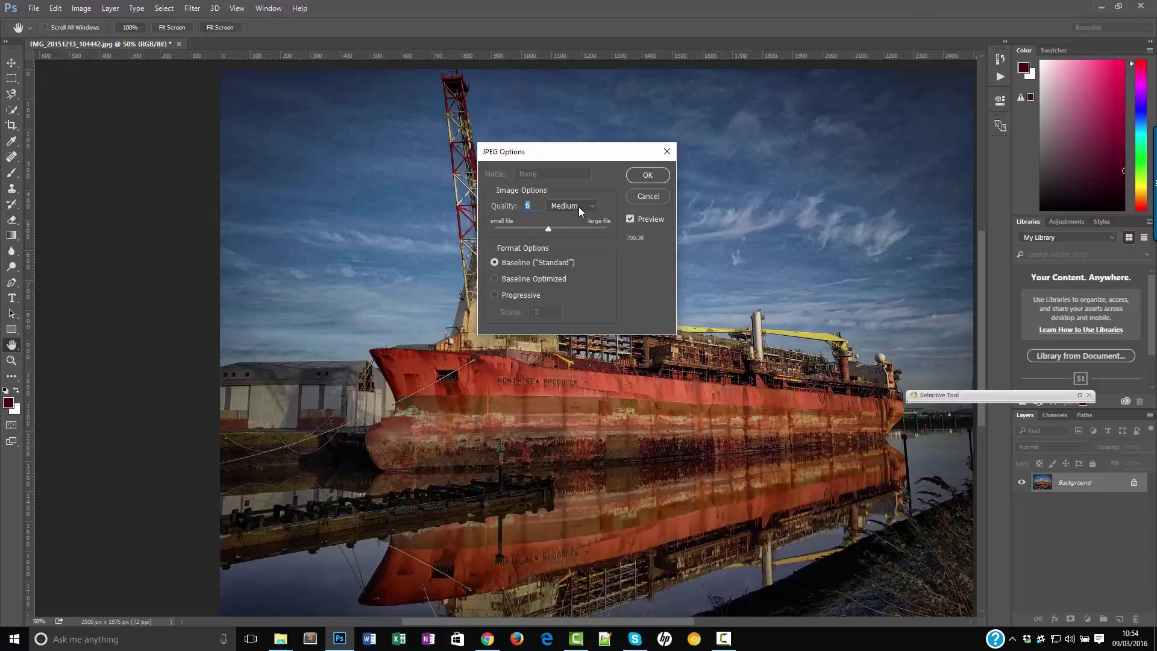
click(647, 177)
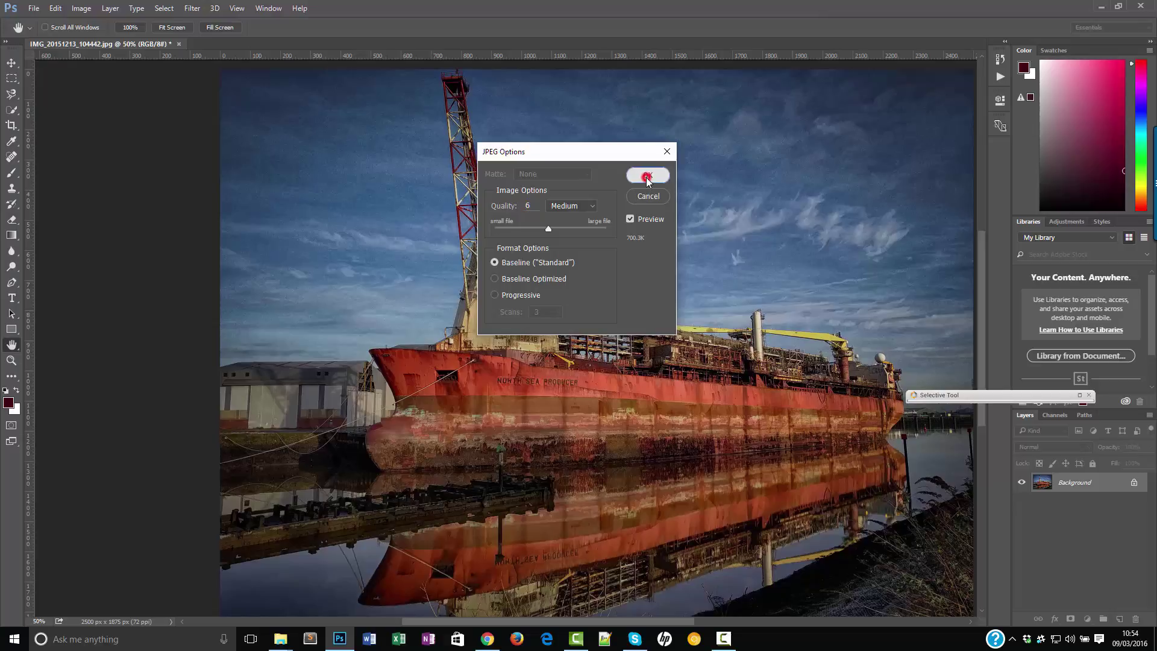
key(c)
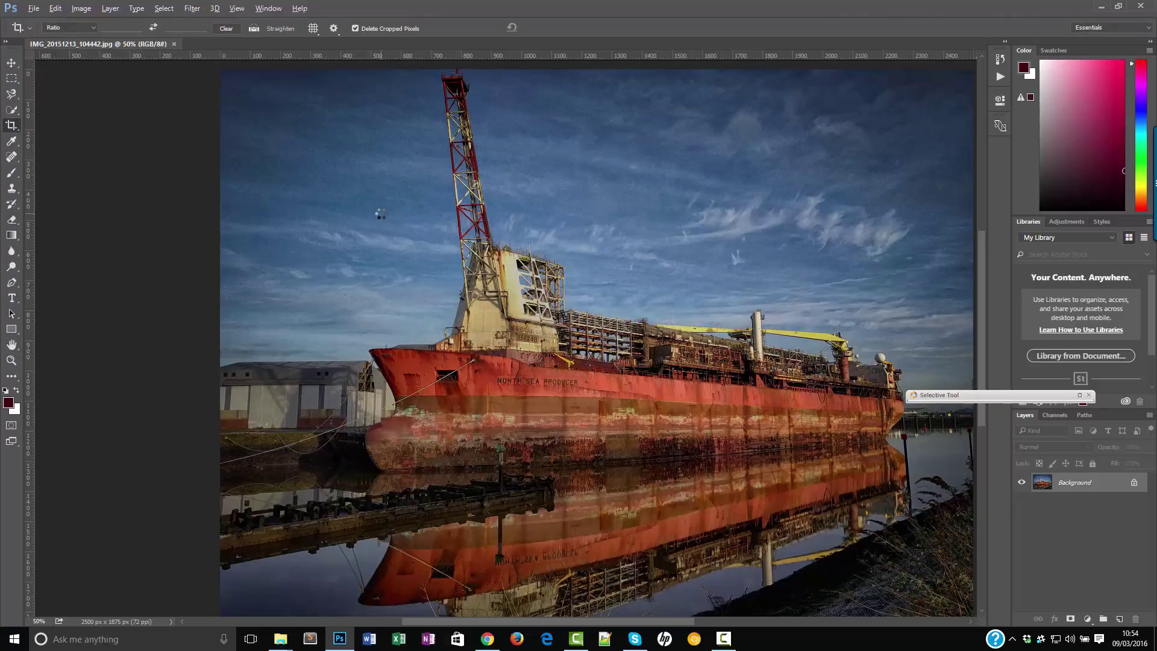
- Switch to File Explorer and view the compressed IMG_20151213_104442.jpg in Photos, closing the viewer when done
key(alt+Tab)
click(787, 208)
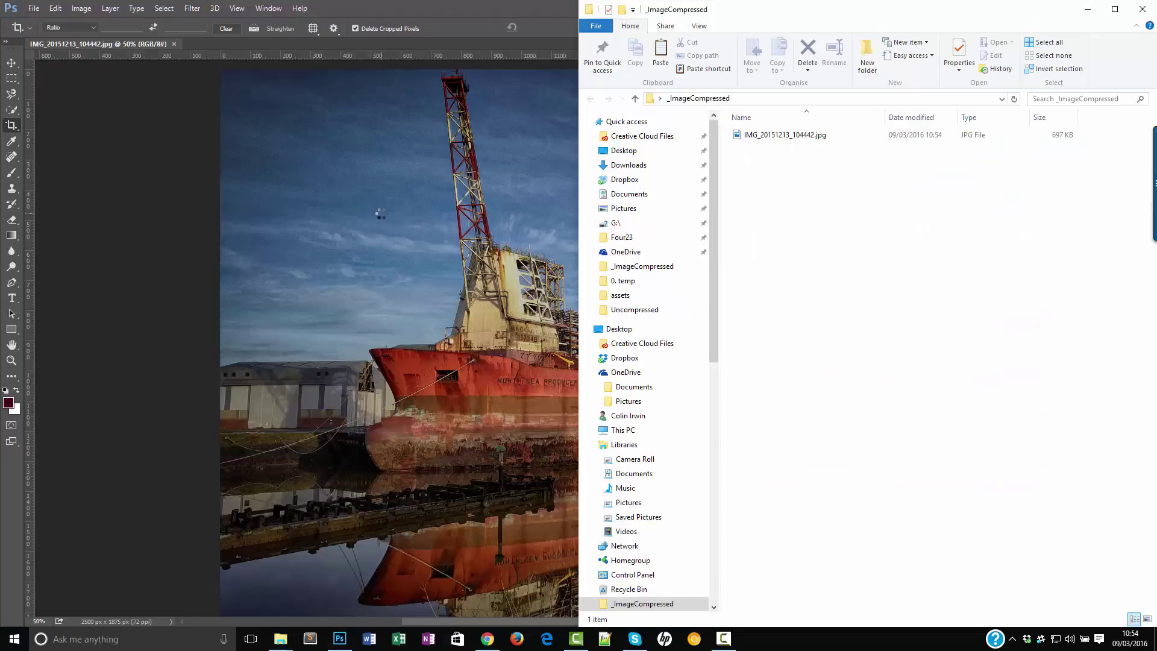
double_click(783, 138)
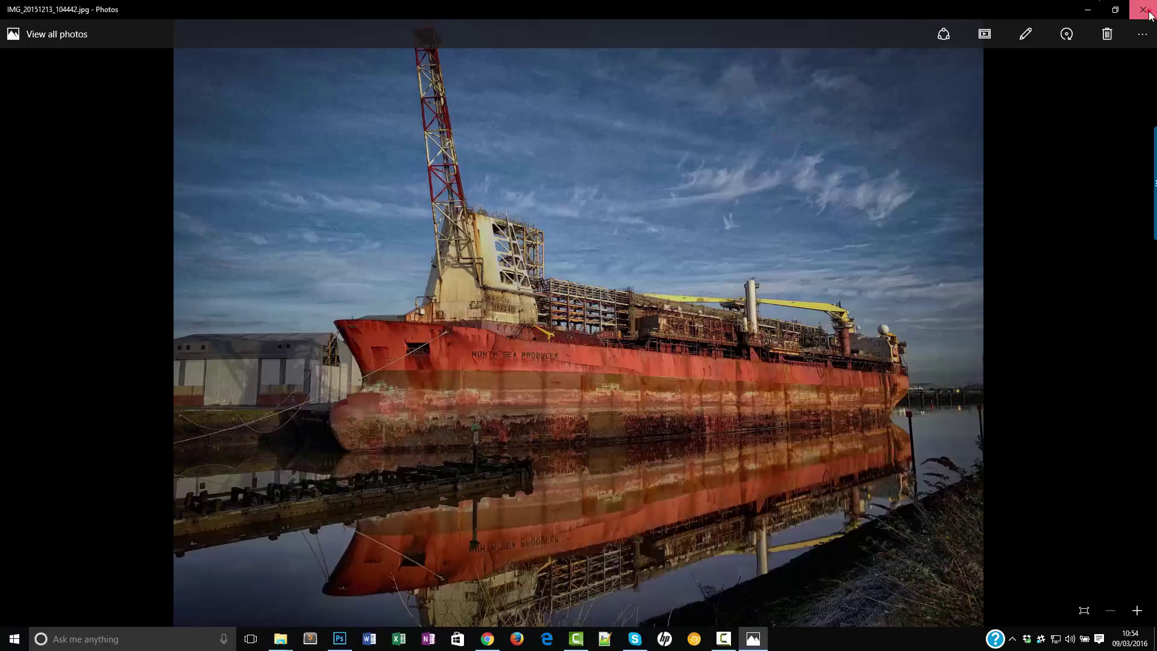
click(1142, 9)
- Examine the file size of the original IMG_20151213_104442.jpg in the Uncompressed folder through its properties
key(alt+Tab)
key(Tab)
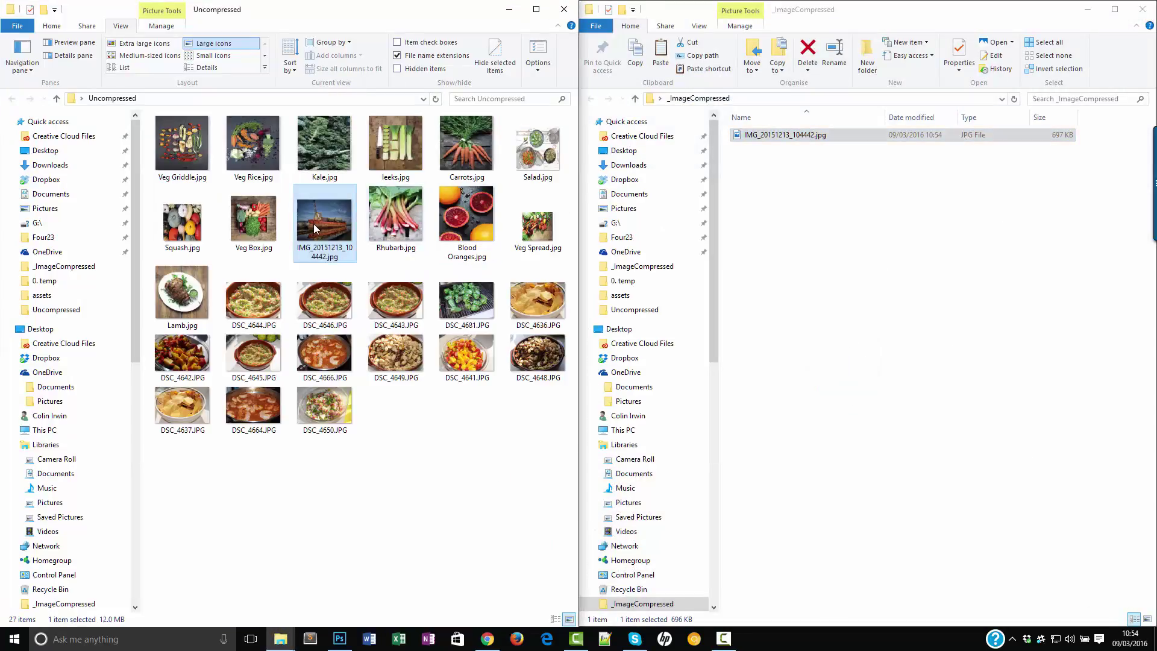
right_click(315, 208)
click(348, 615)
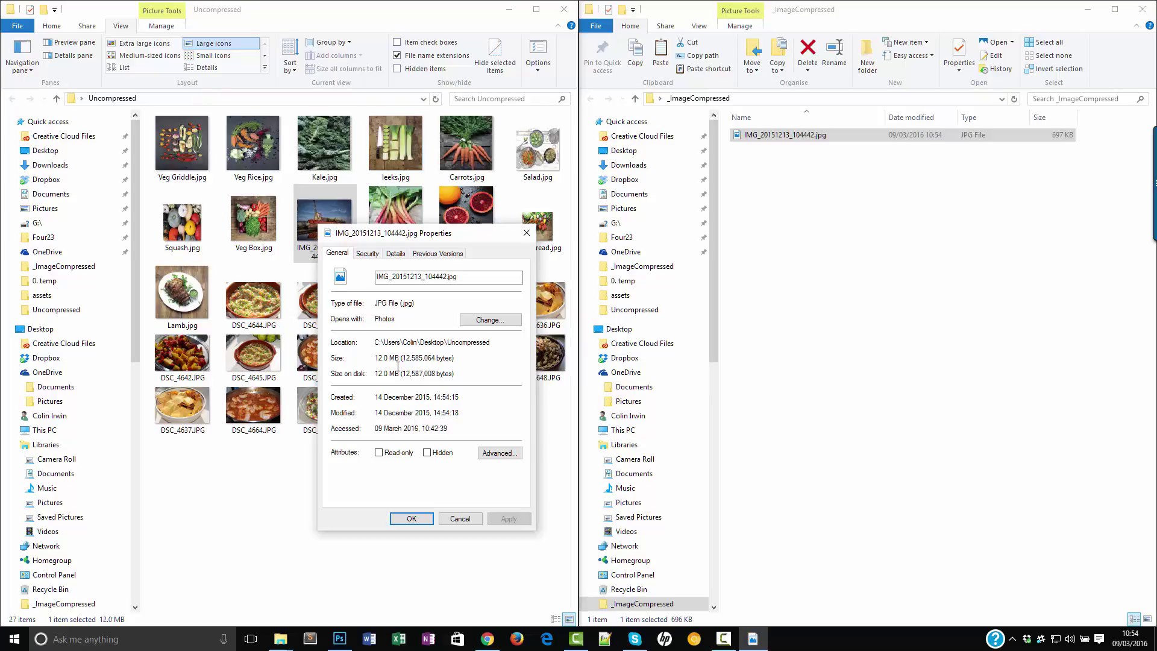
click(290, 505)
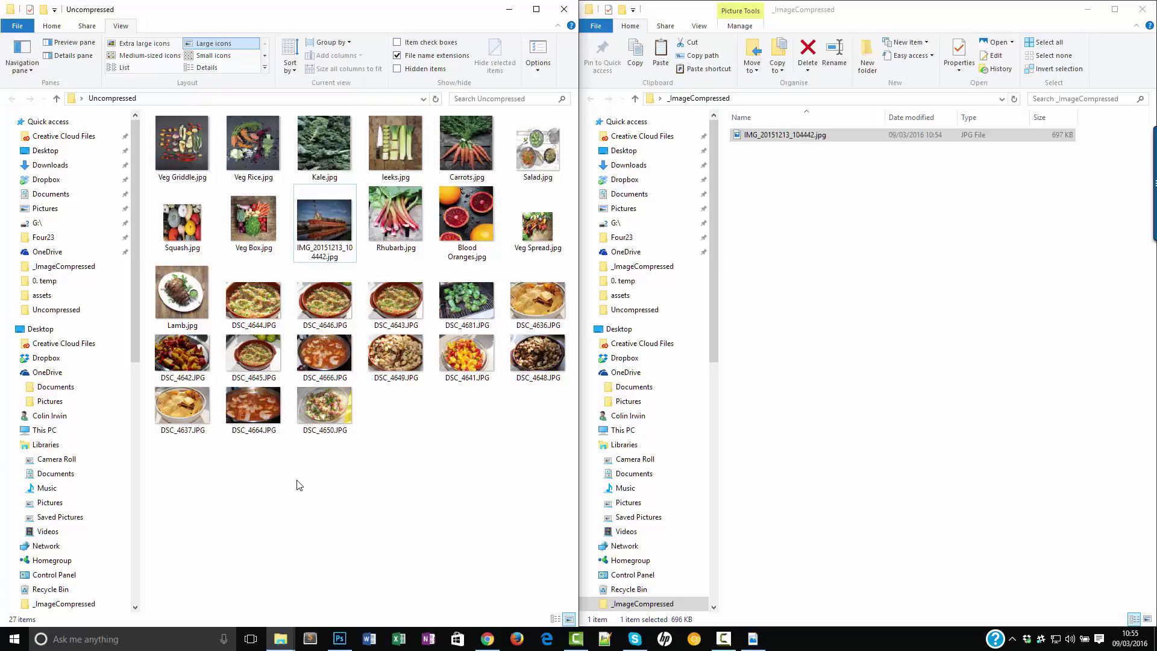
- Delete the compressed IMG_20151213_104442.jpg from the _ImageCompressed folder
click(405, 498)
click(860, 141)
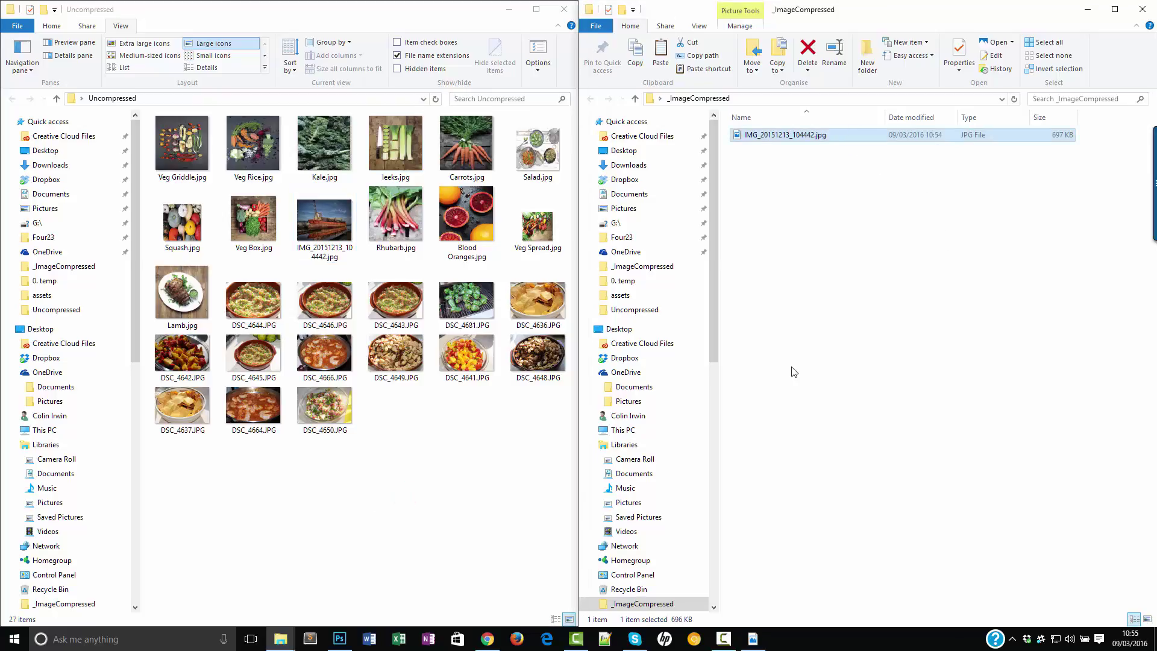
key(Delete)
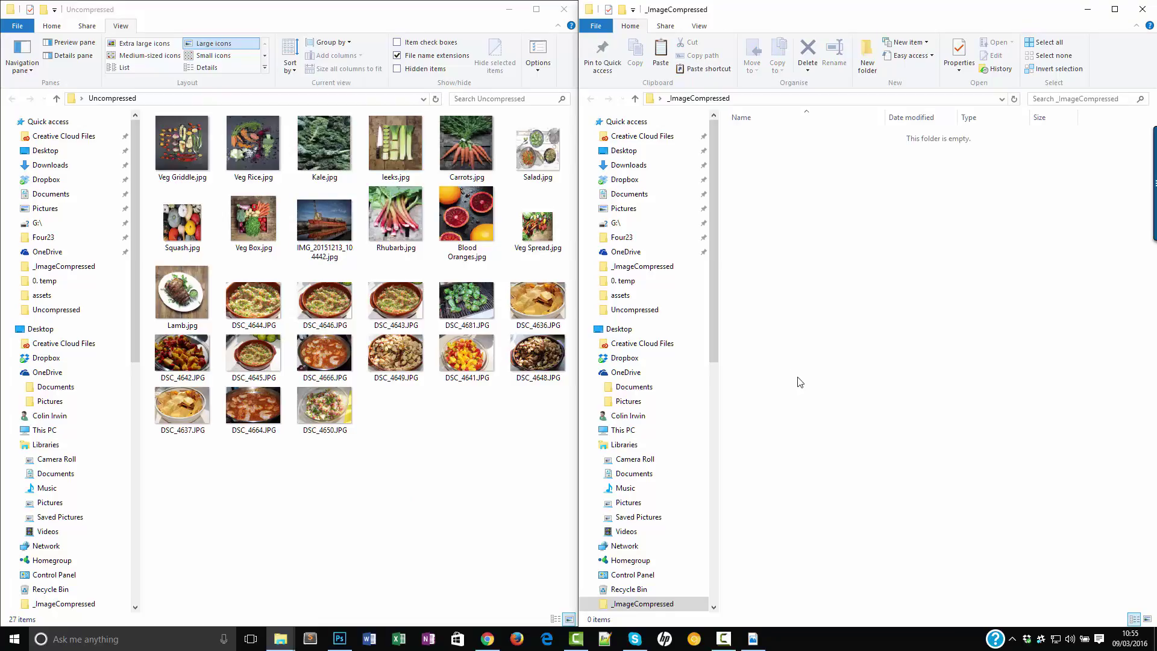
- Switch to Photoshop and open the original IMG_20151213_104442.jpg from the Uncompressed folder
key(alt+Tab)
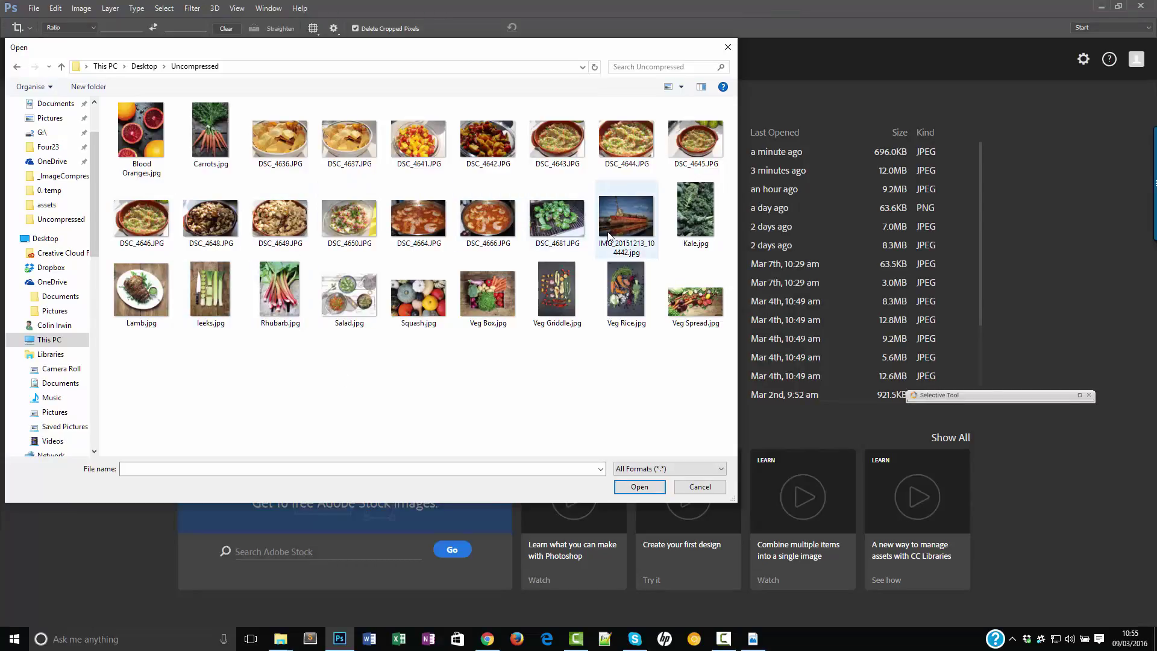
click(626, 220)
click(641, 488)
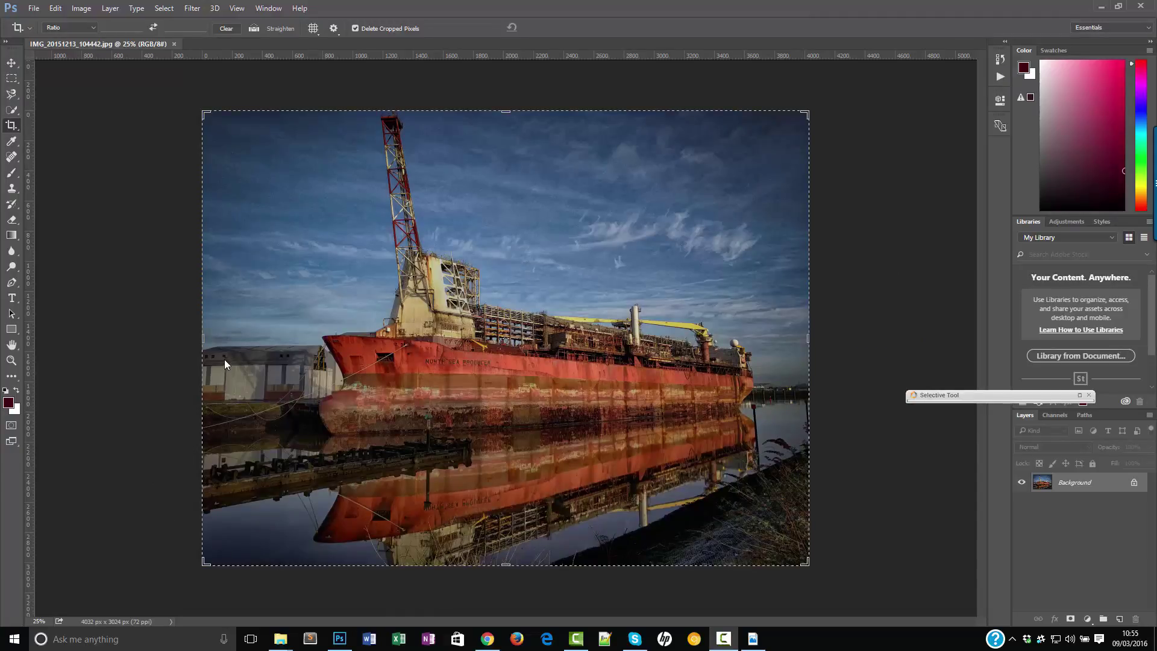
- Create an action named "Squarespace Image Optimise" in Default Actions, start recording it, and narrow the Actions list to uncover the photo
click(271, 11)
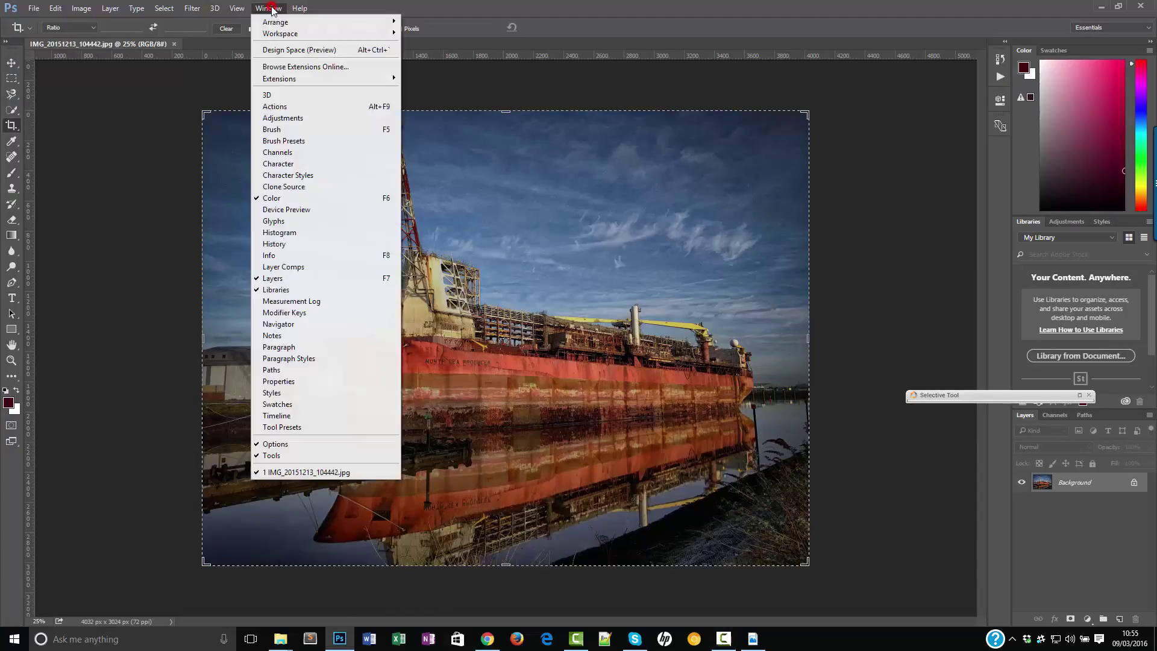
click(306, 107)
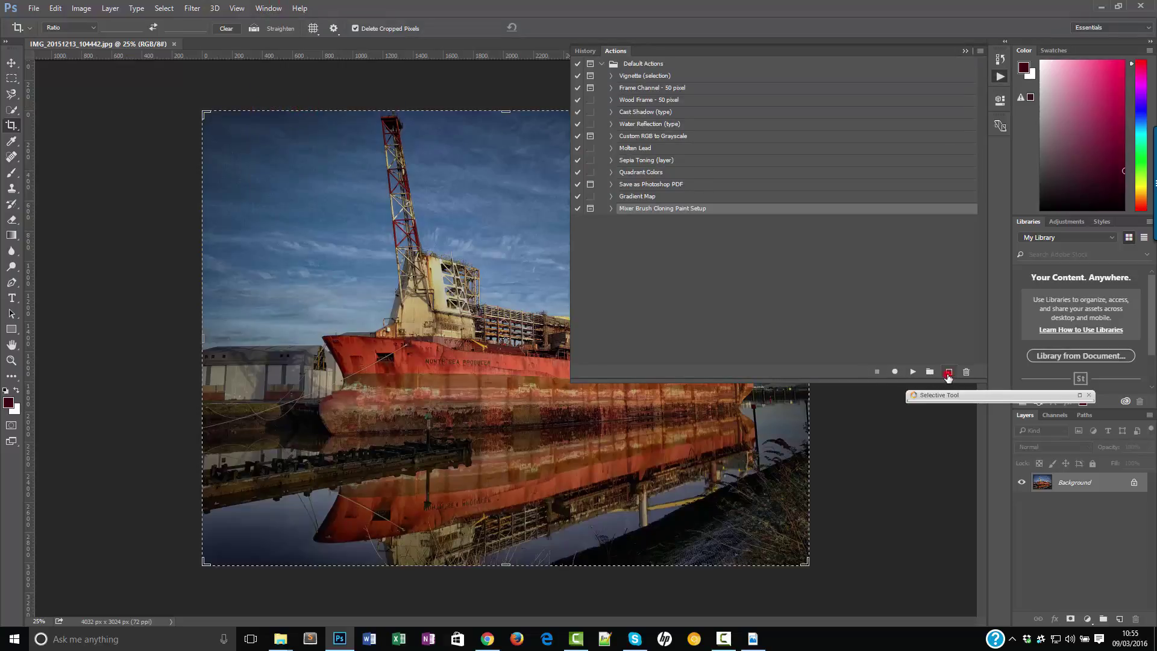
click(947, 373)
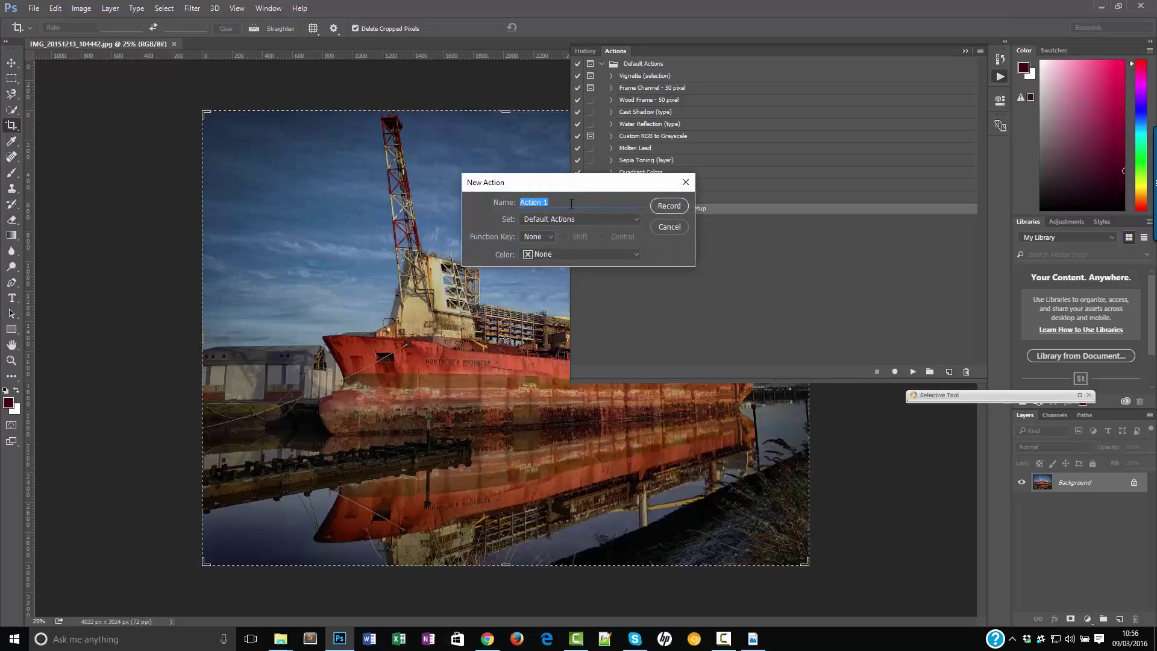
text(Squarespace Image Optimise)
click(665, 206)
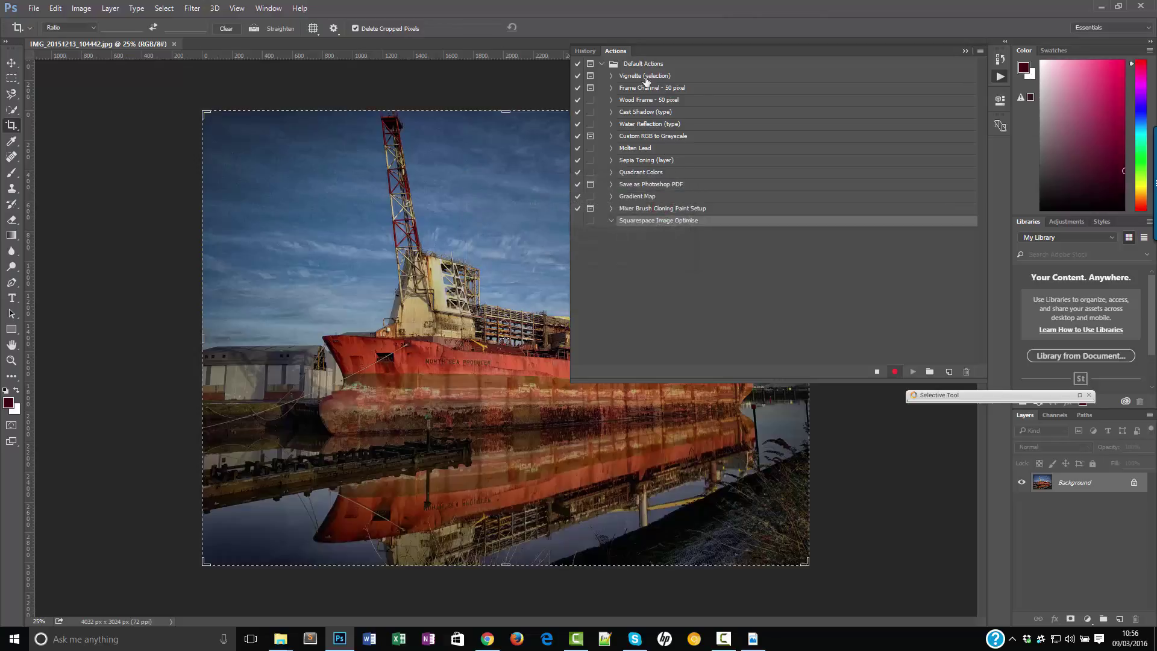
drag(570, 81, 817, 111)
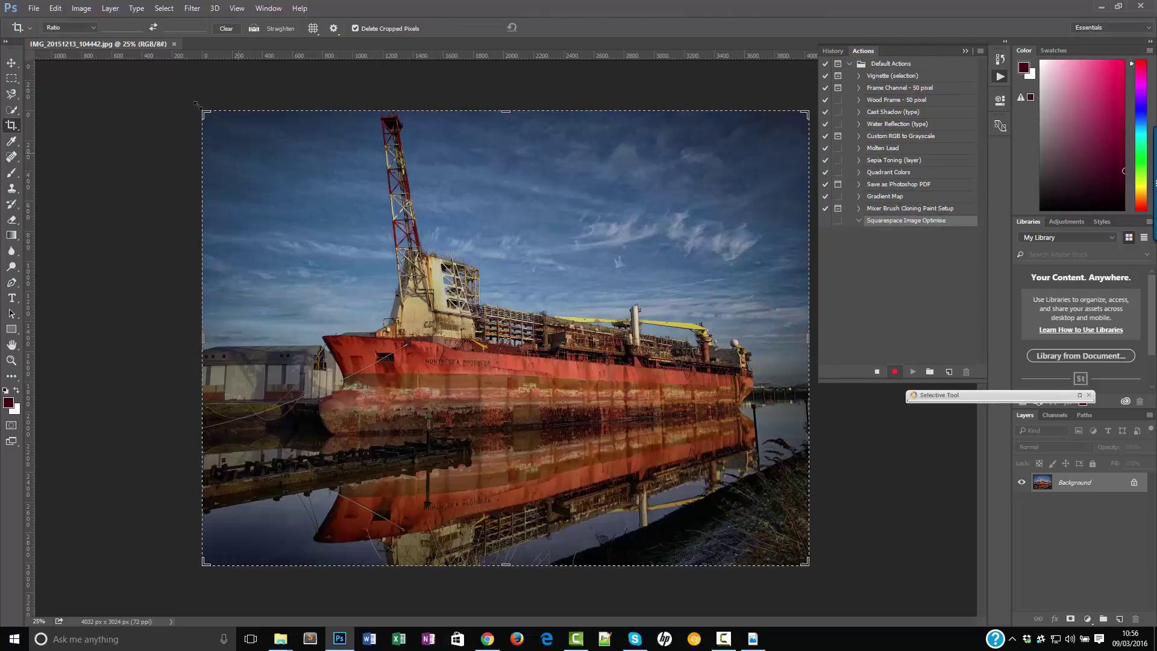
- Record an image resize to 2500 pixels wide in the Squarespace Image Optimise action
click(81, 9)
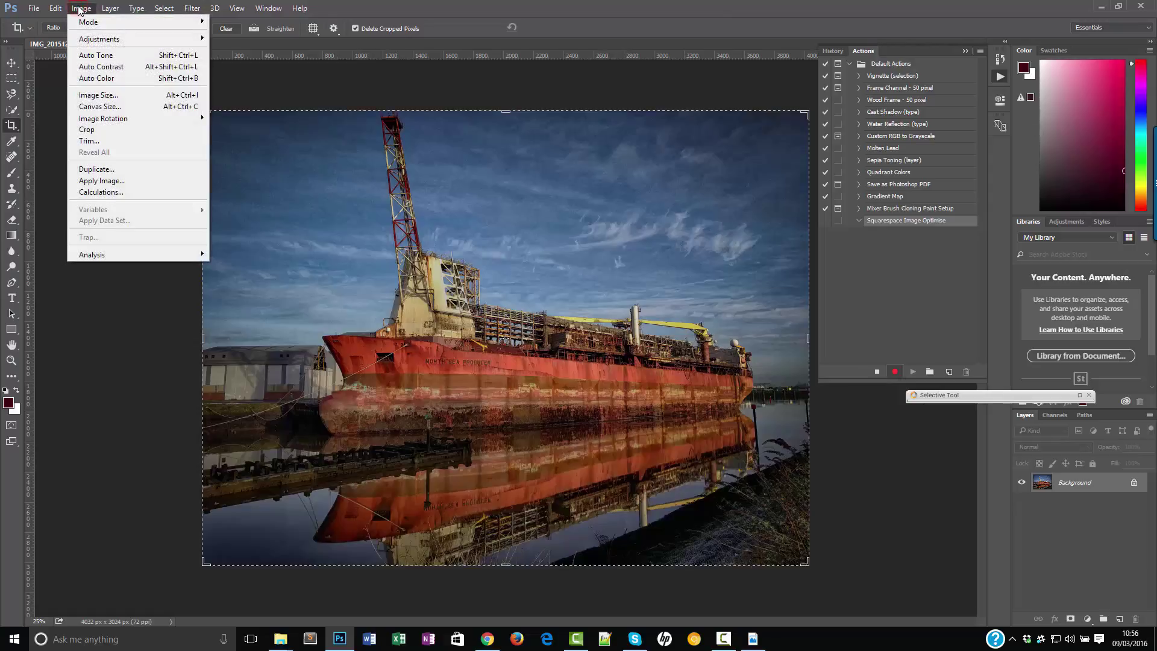
click(99, 95)
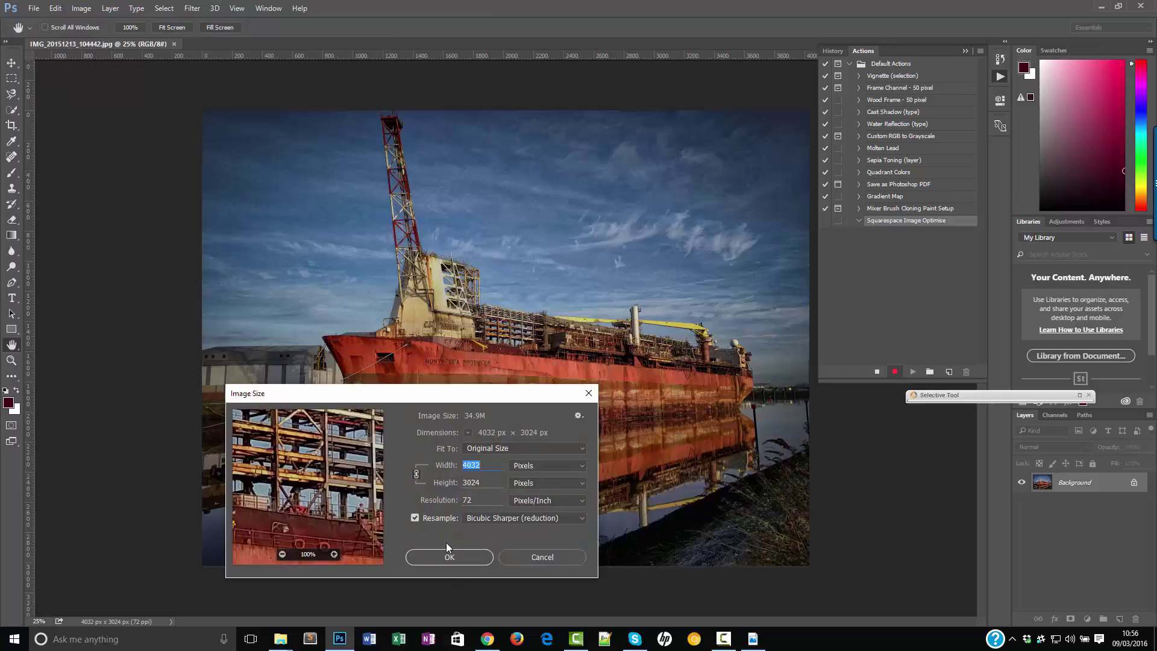
text(25000)
key(BackSpace)
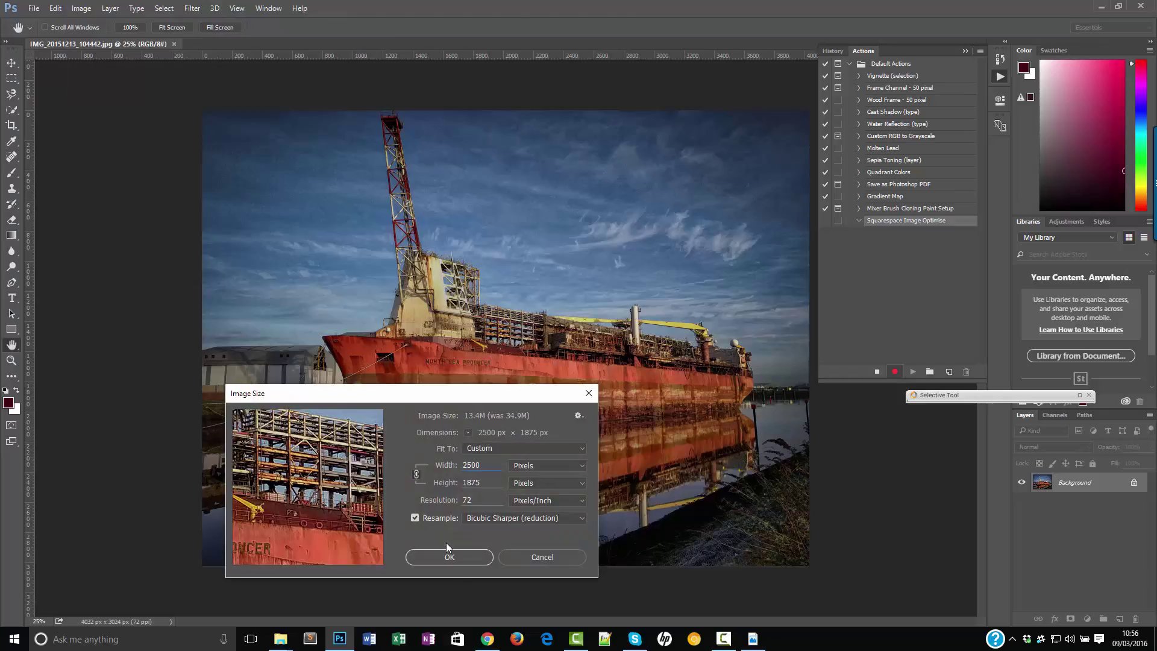
click(480, 559)
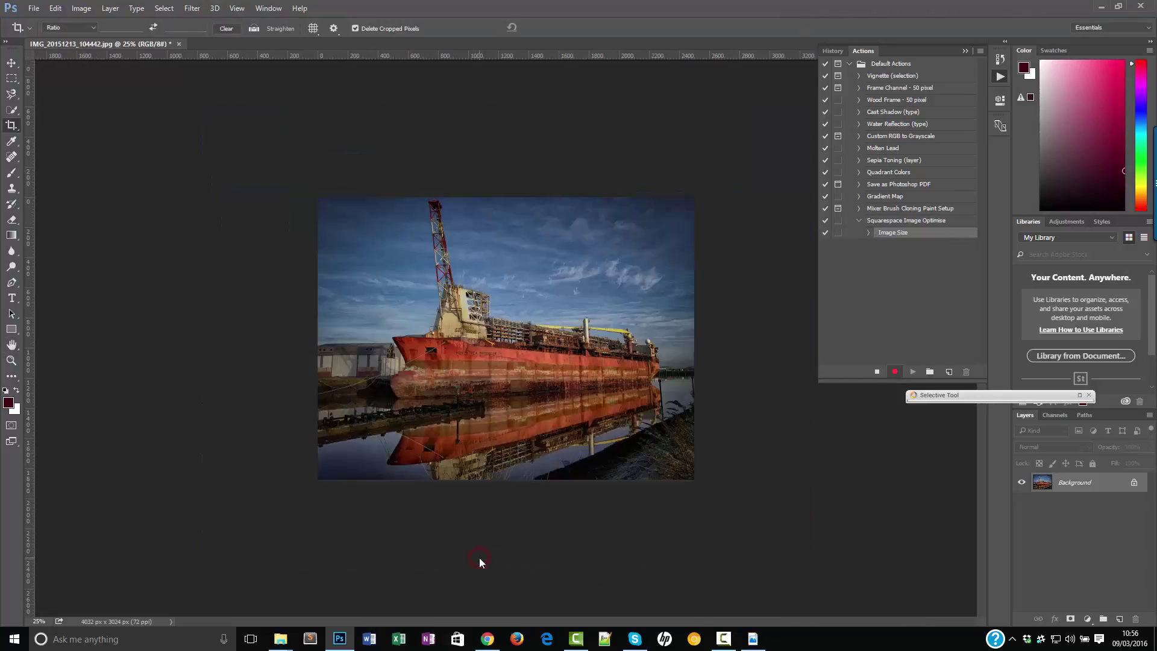
key(c)
- Record saving the resized photo into the Desktop's _ImageCompressed folder as a JPEG with Medium quality 6 and Baseline ("Standard") format
click(33, 8)
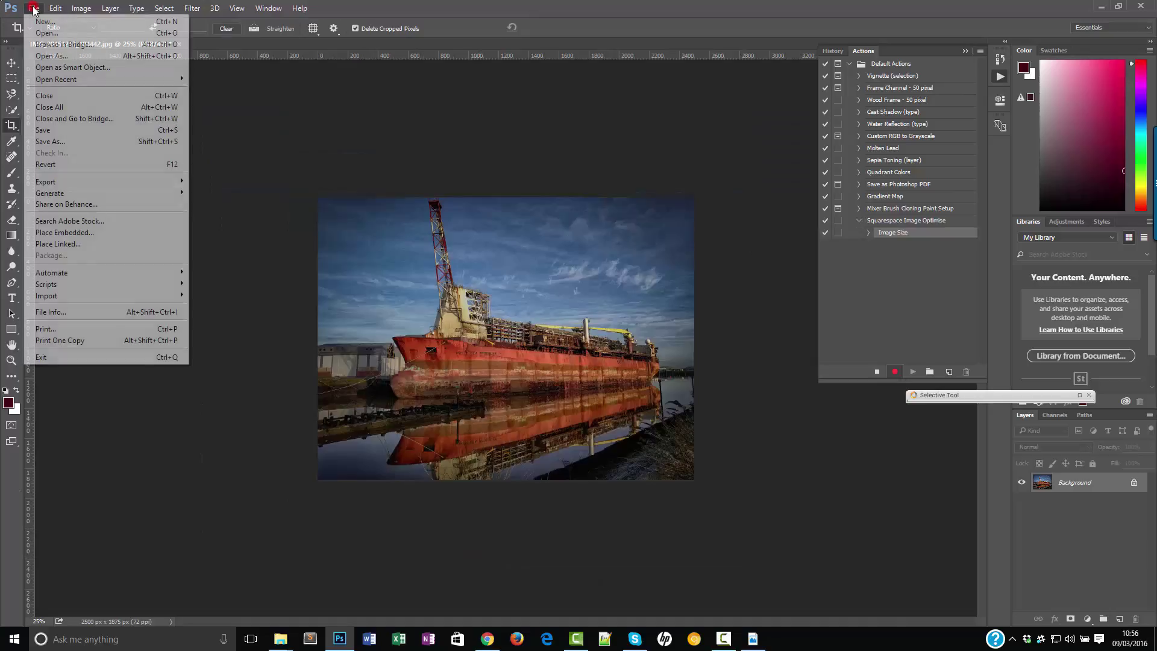
mouse_move(81, 8)
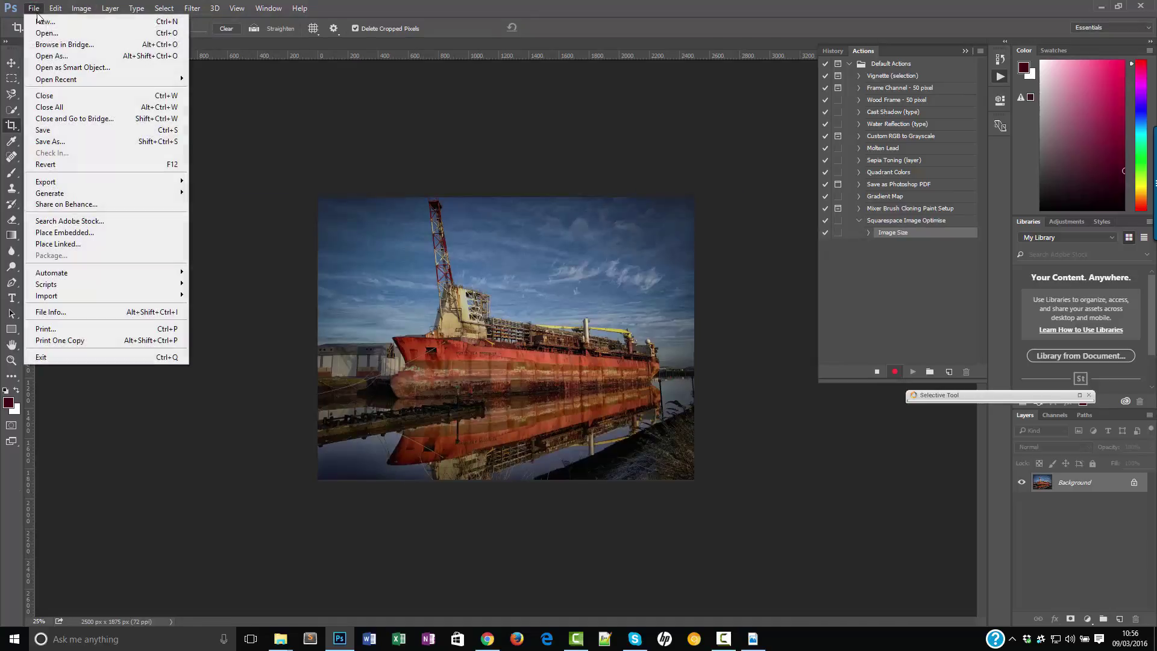
click(46, 143)
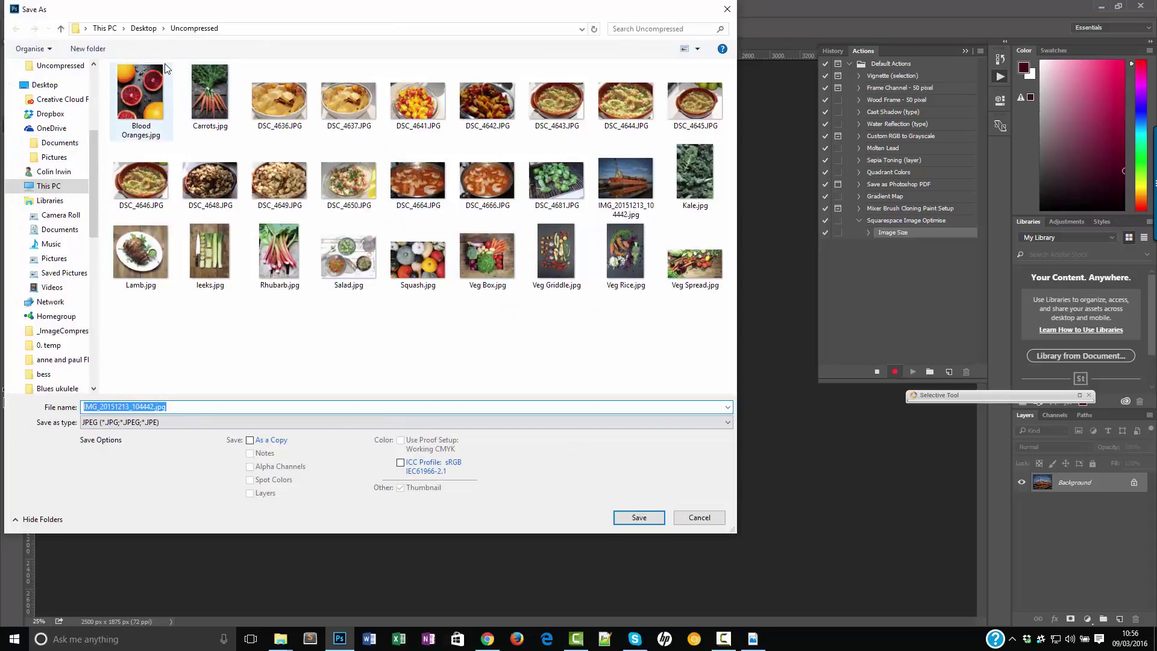
click(150, 33)
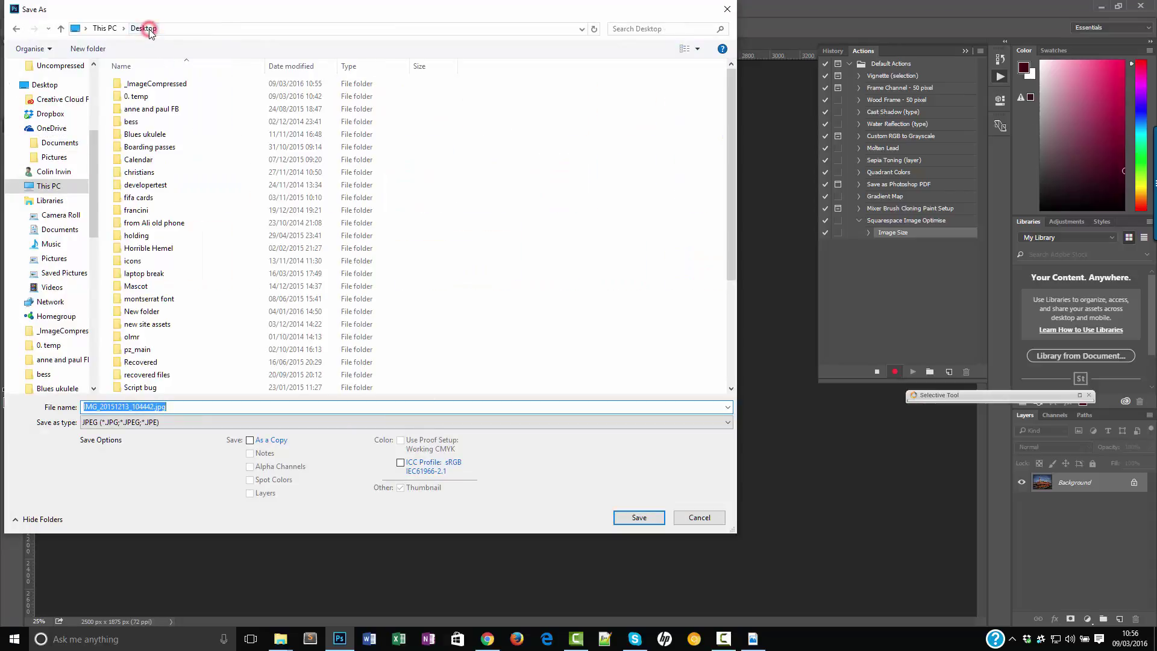
double_click(149, 87)
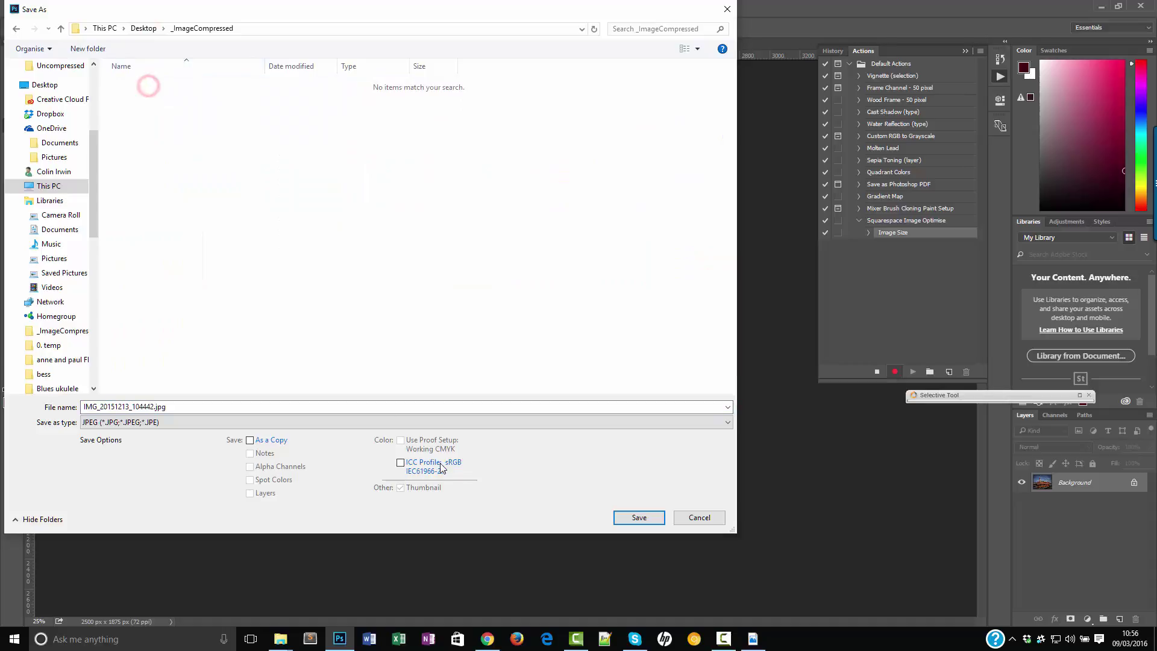
click(640, 518)
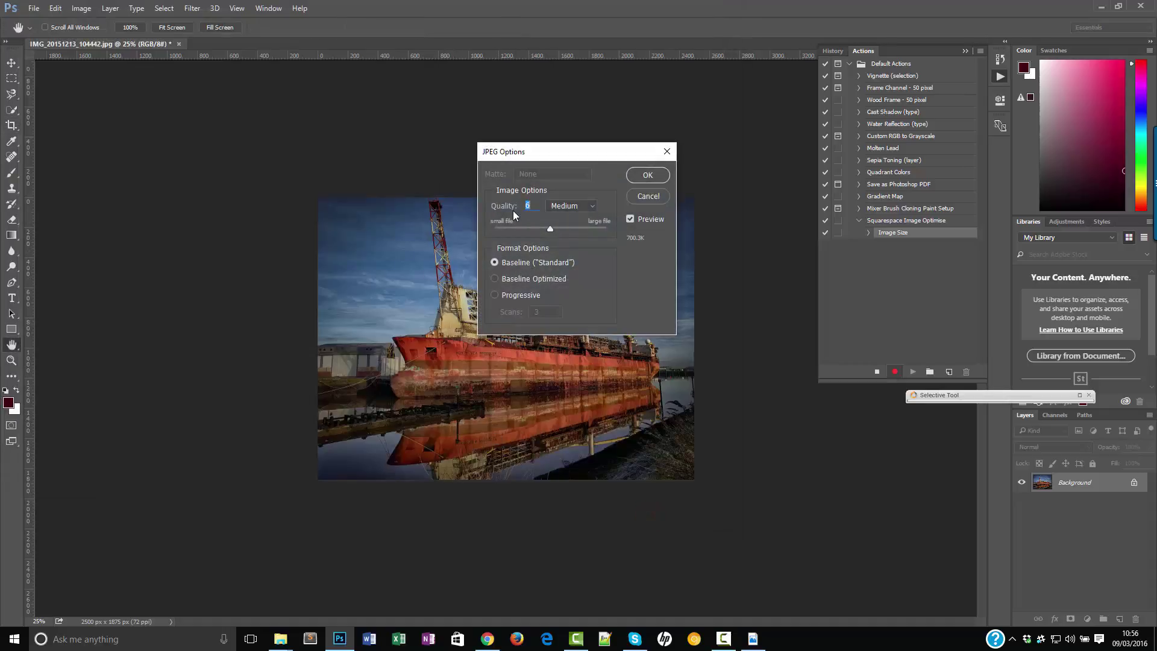
click(637, 179)
key(c)
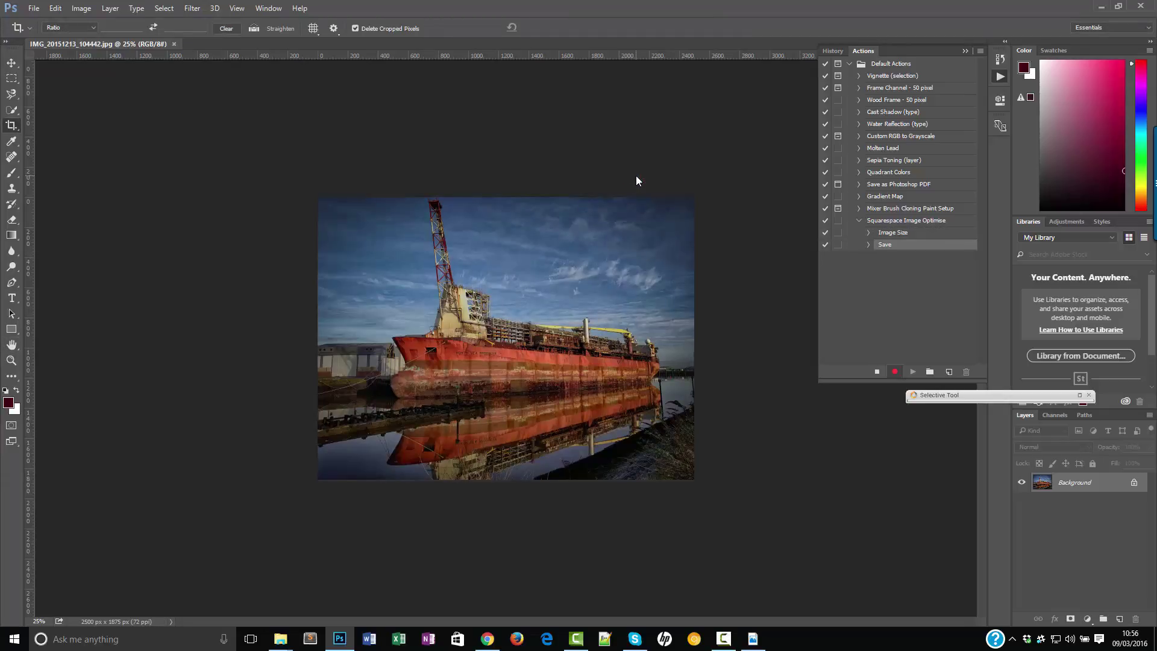
- Record closing the photo in the Squarespace Image Optimise action and stop the recording from the reopened Actions list
click(34, 10)
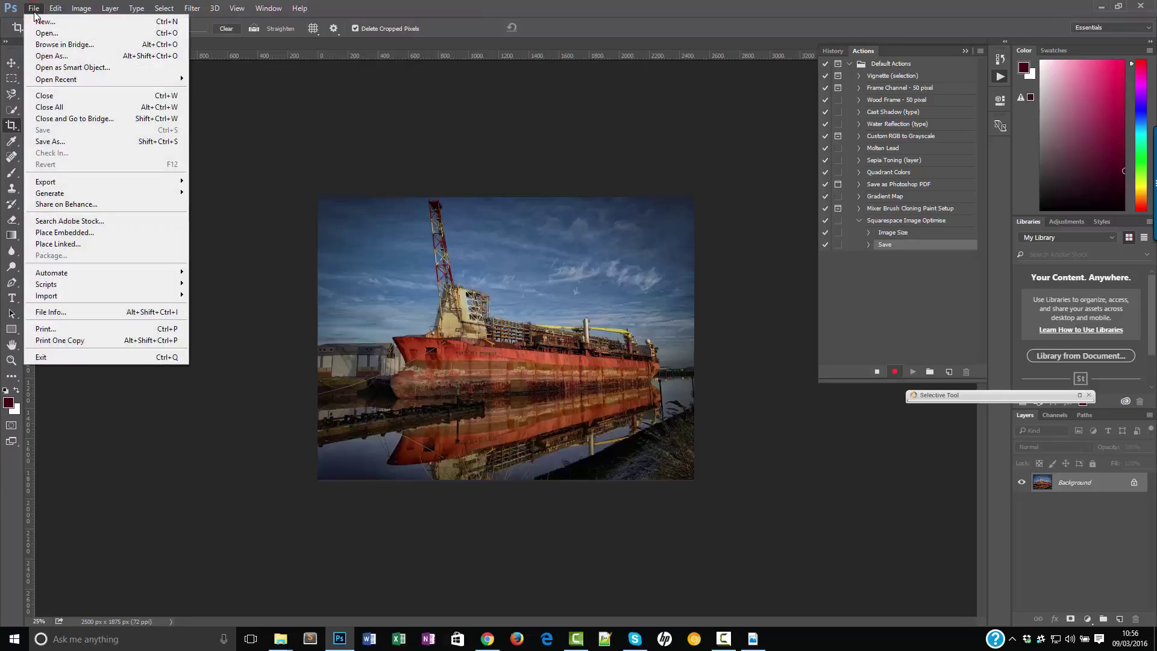
click(46, 96)
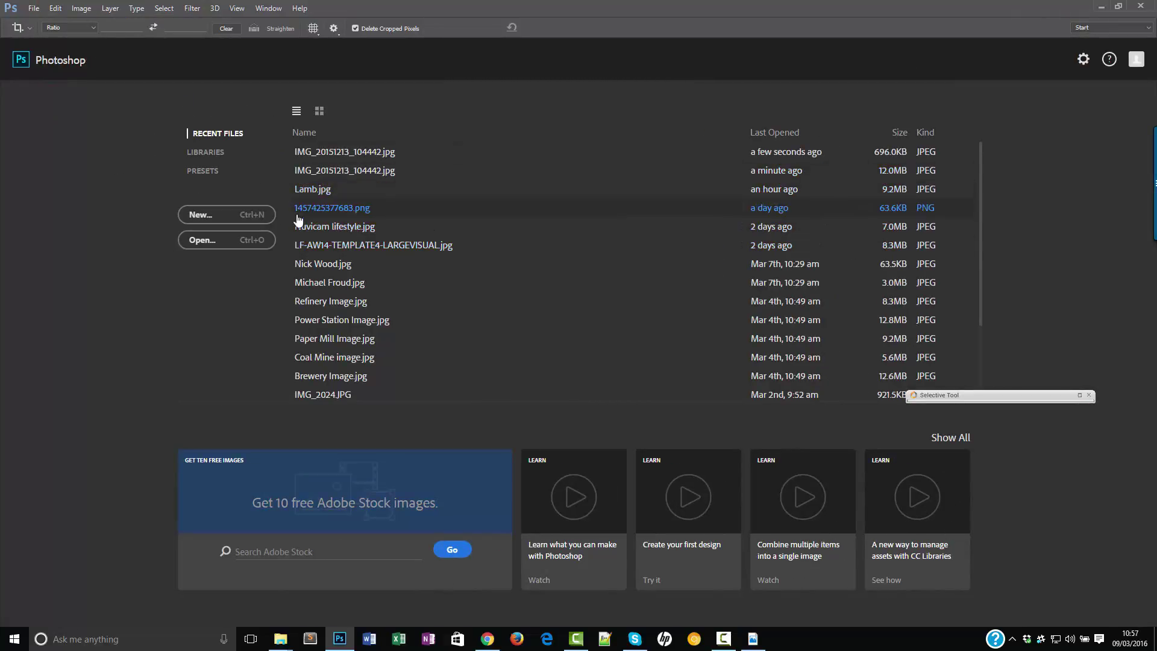
click(268, 8)
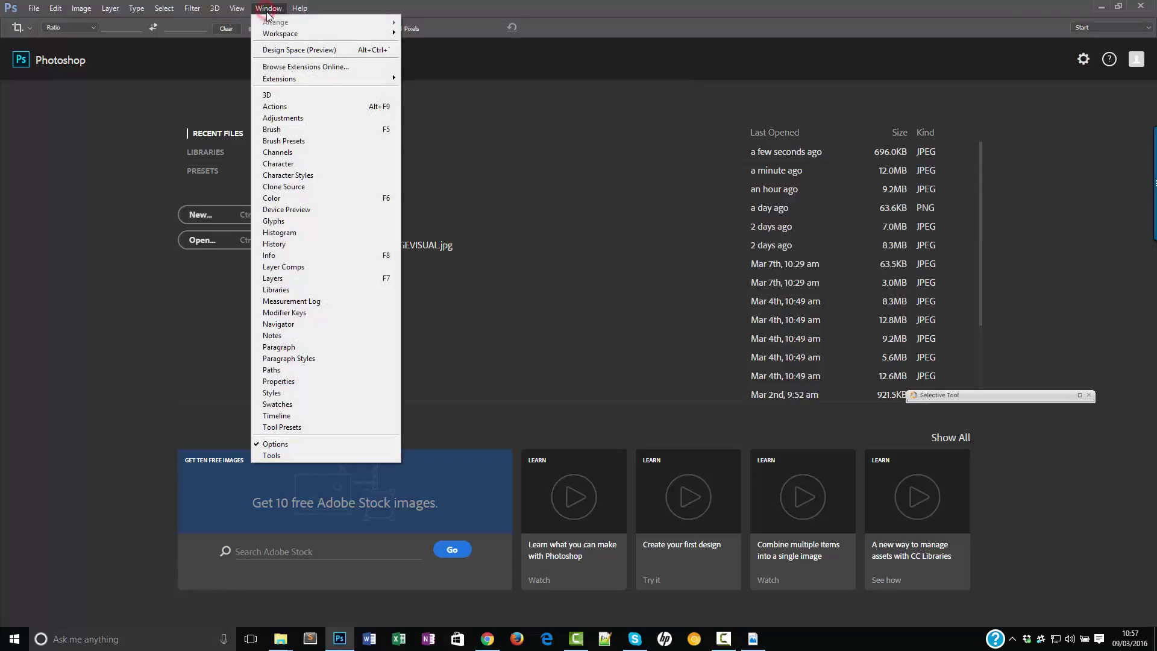
click(284, 105)
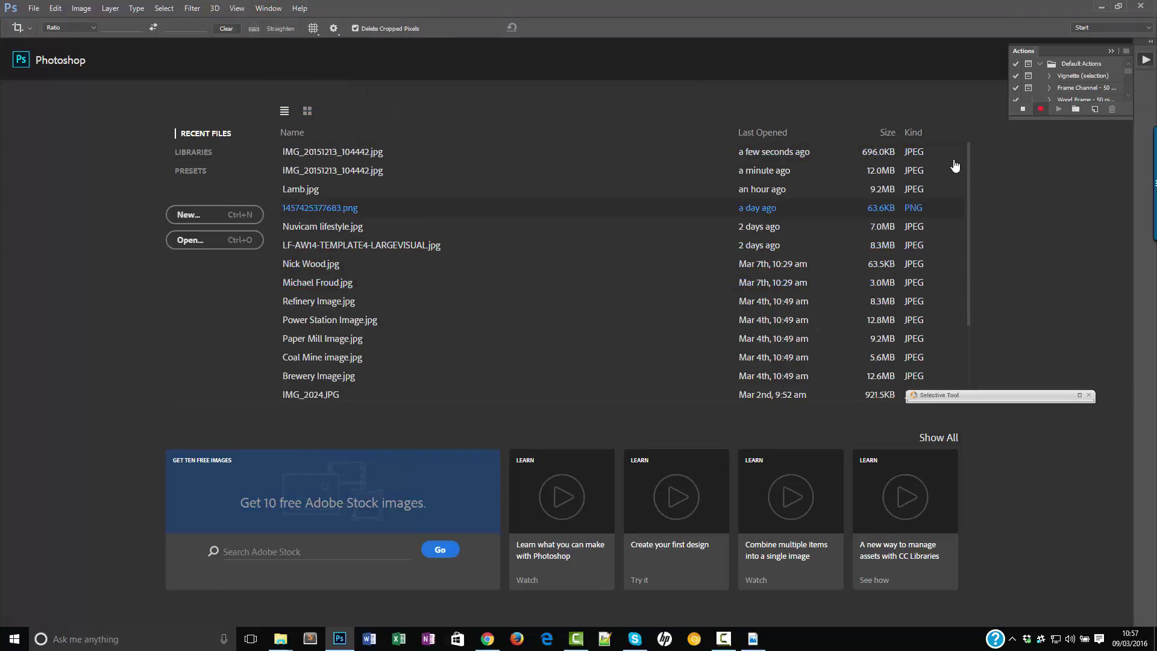
click(1022, 110)
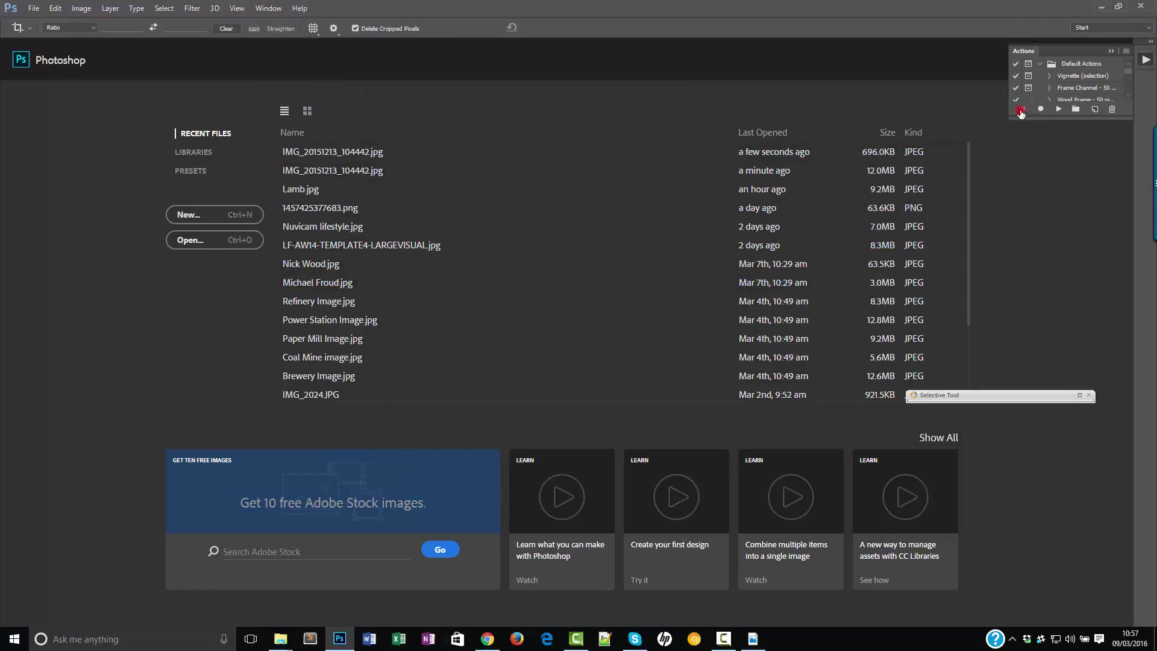
- Enlarge the Actions list to review the recorded steps of Squarespace Image Optimise, and collapse that action
drag(1054, 119, 1039, 355)
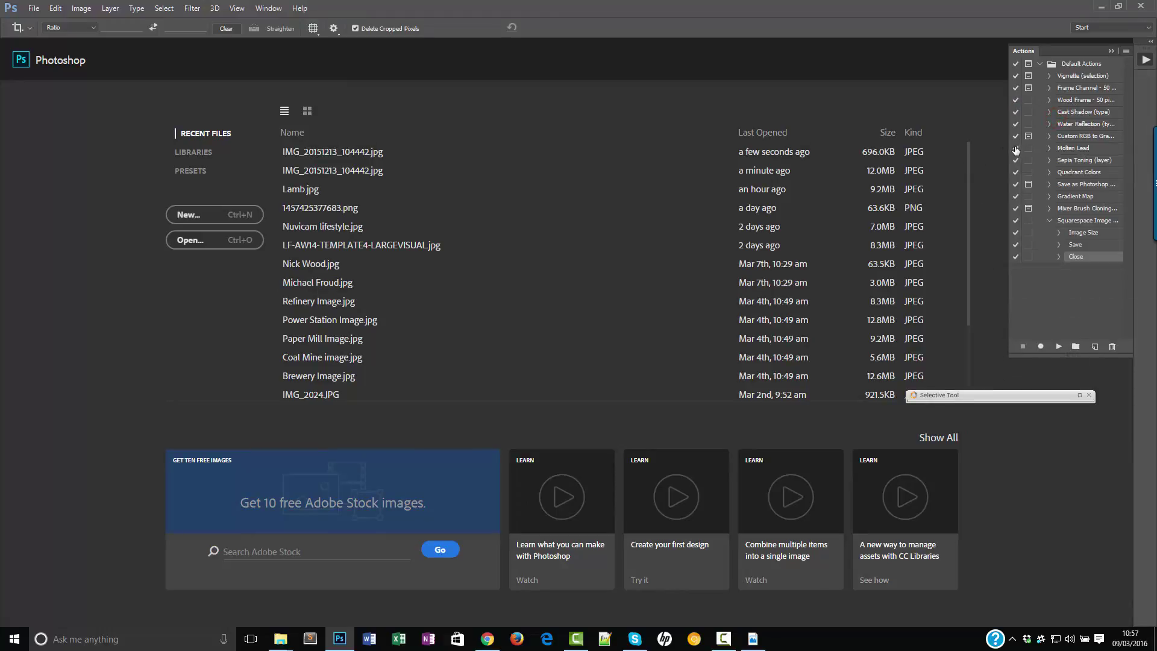
drag(1009, 151, 311, 208)
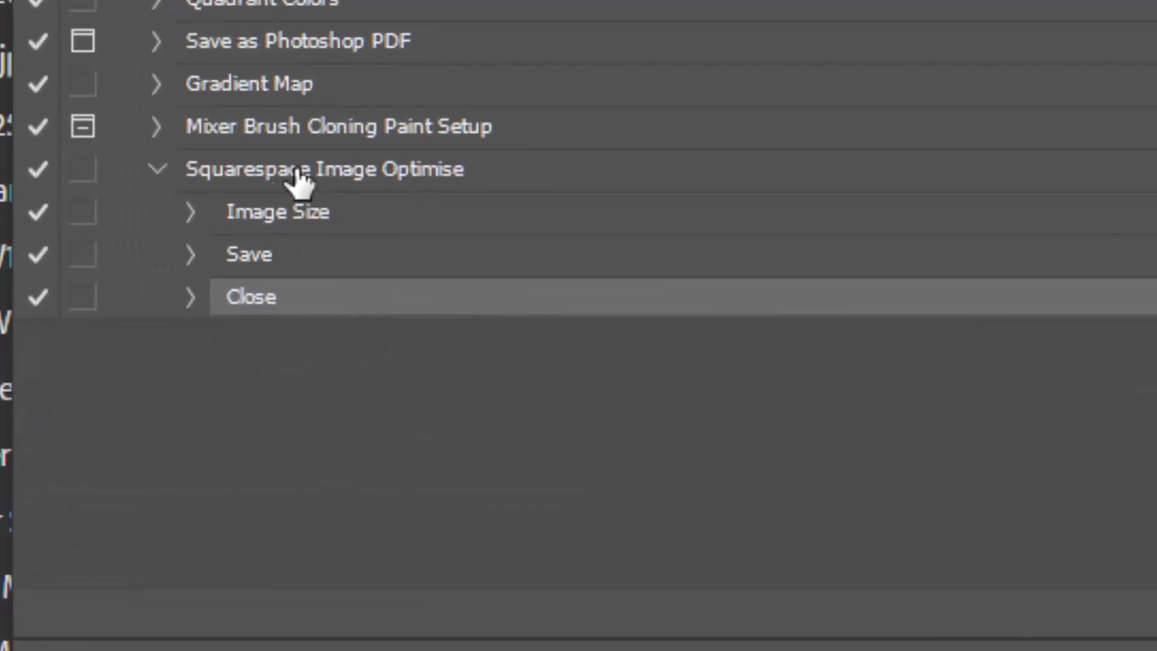
click(278, 174)
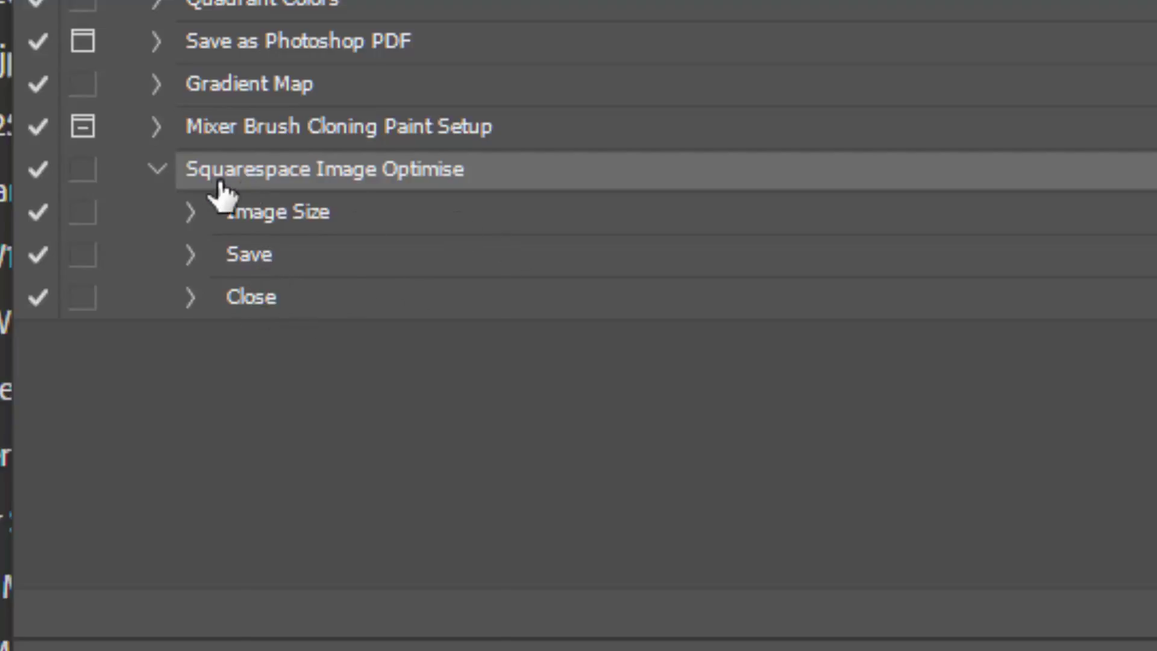
click(158, 170)
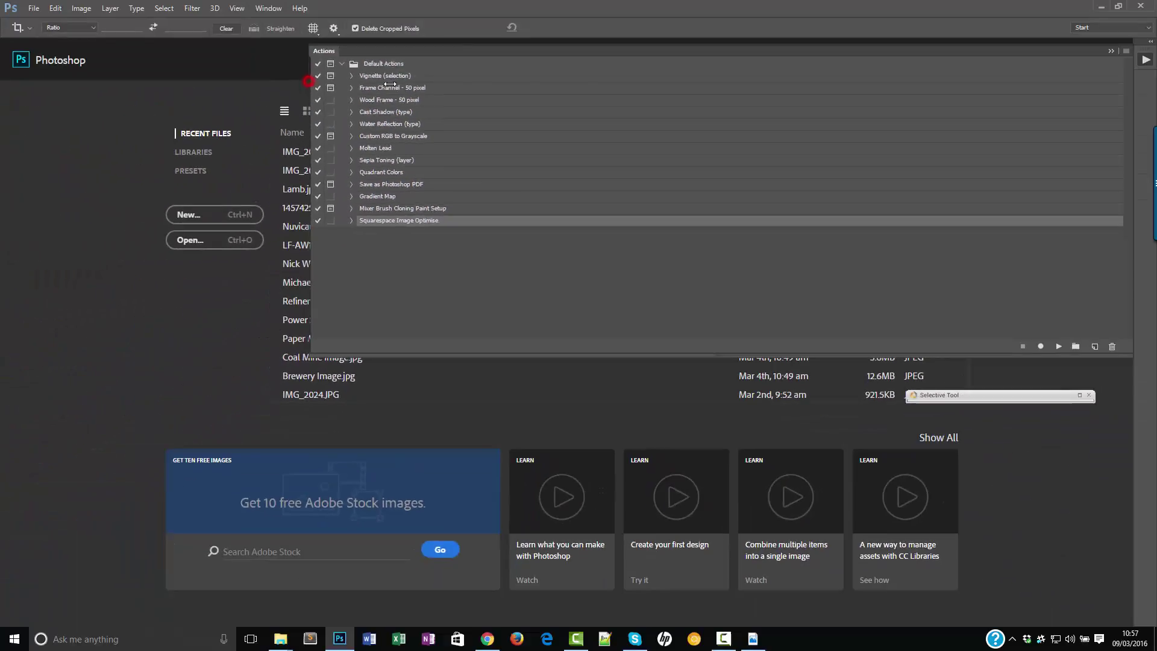
drag(305, 88, 910, 89)
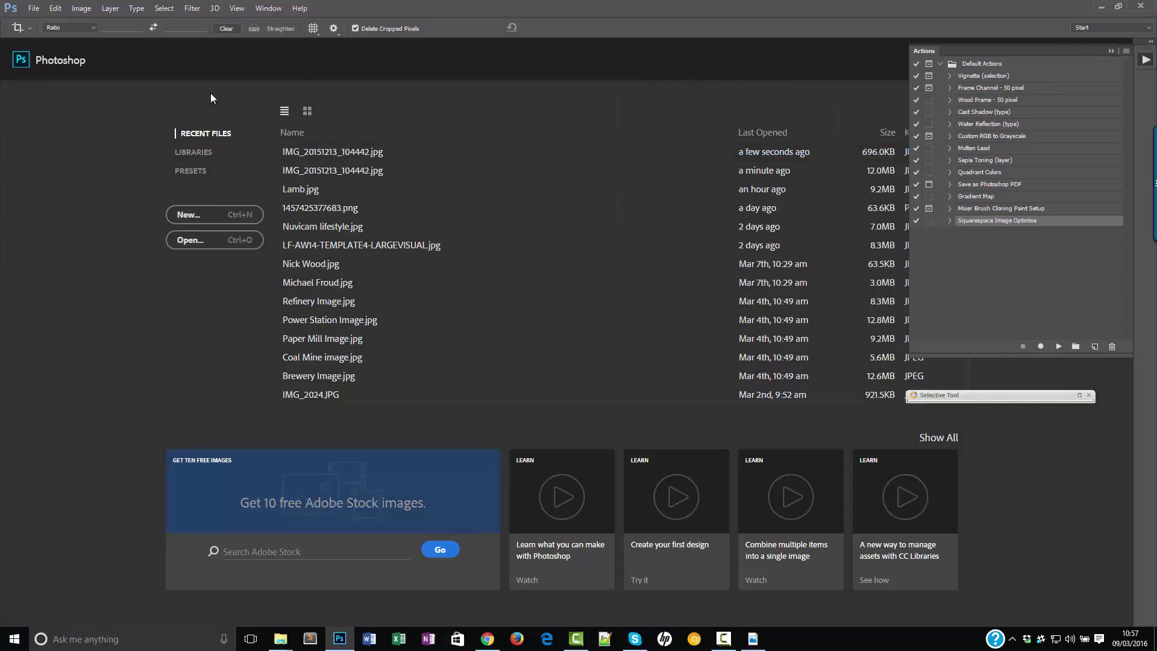
- Create a droplet from the Squarespace Image Optimise action in Default Actions, saved on the Desktop as Squarespace Image Compress.exe
click(35, 9)
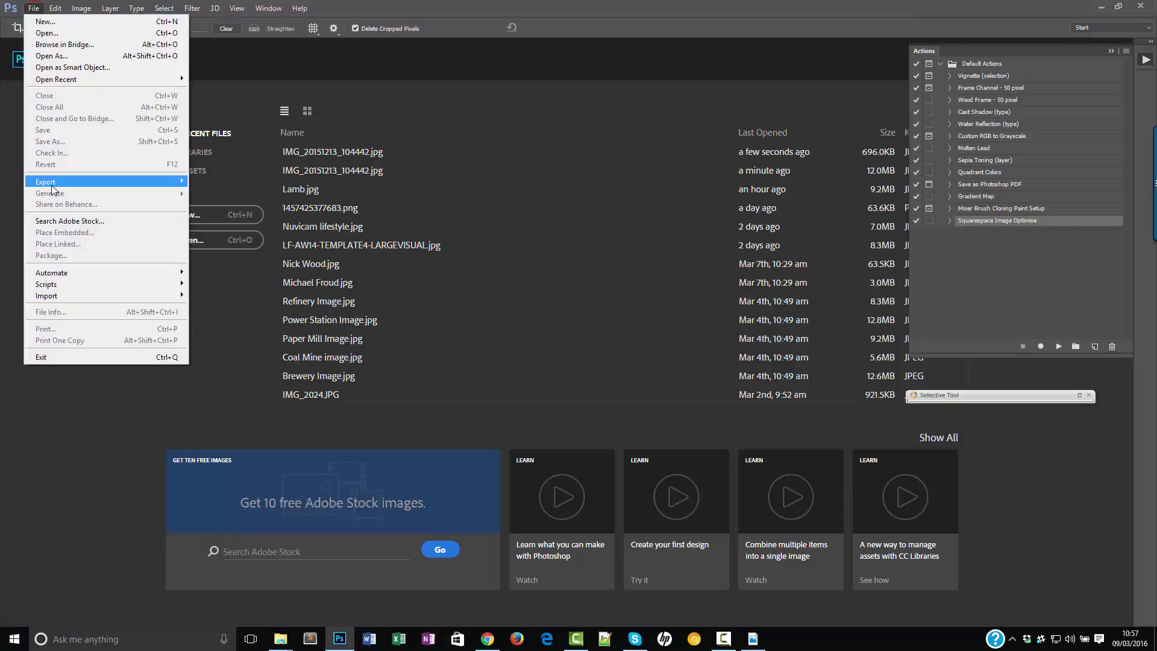
mouse_move(52, 186)
mouse_move(80, 274)
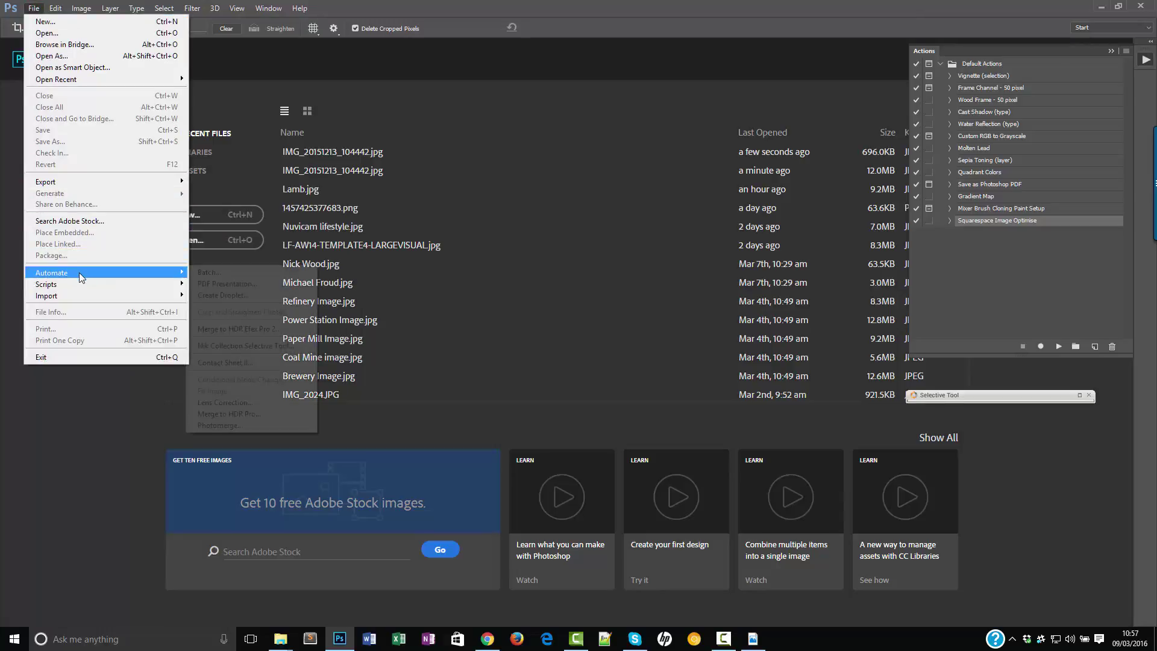
click(261, 296)
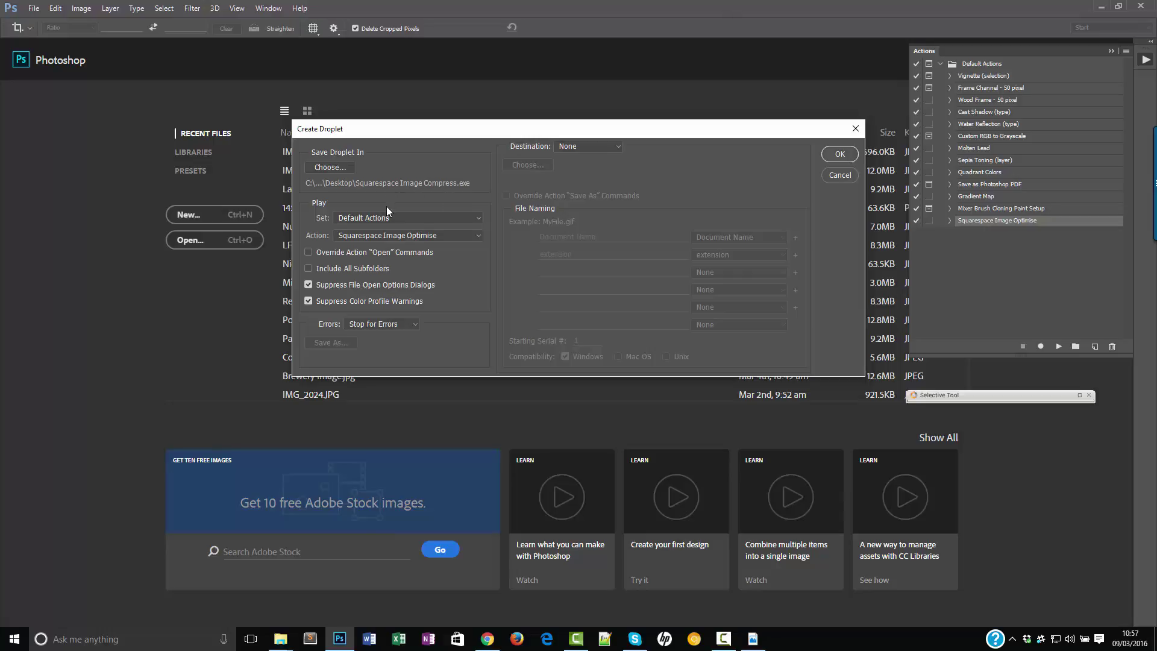
click(414, 235)
click(386, 348)
click(841, 154)
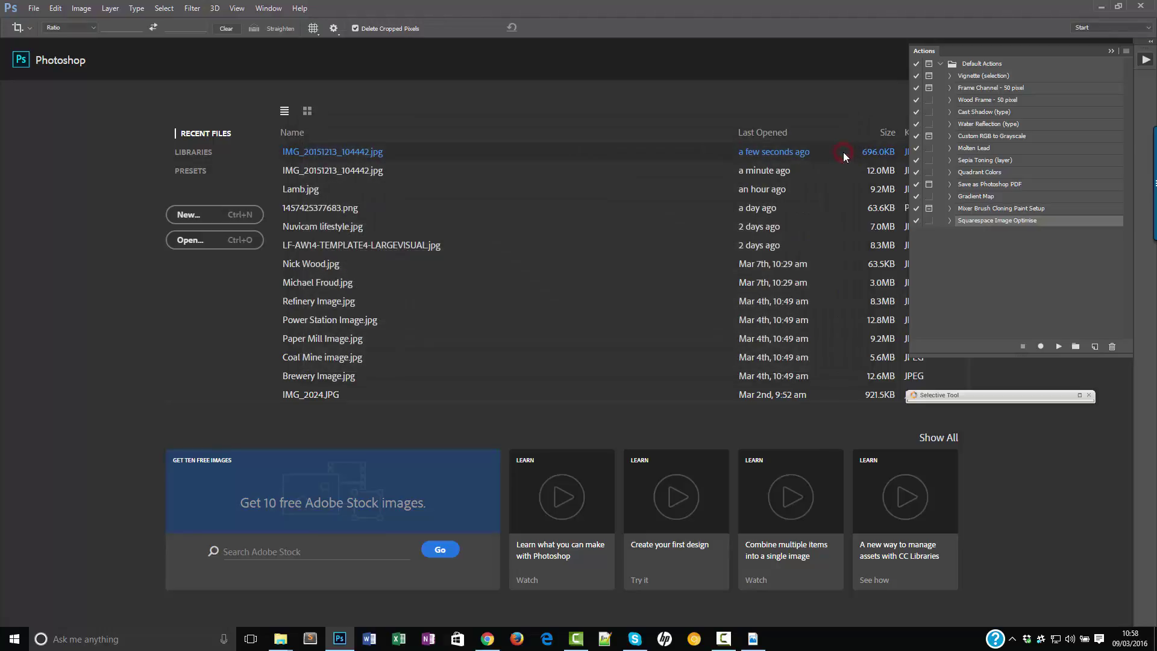
- Close Photoshop and delete IMG_20151213_104442.jpg from the _ImageCompressed folder
click(1143, 7)
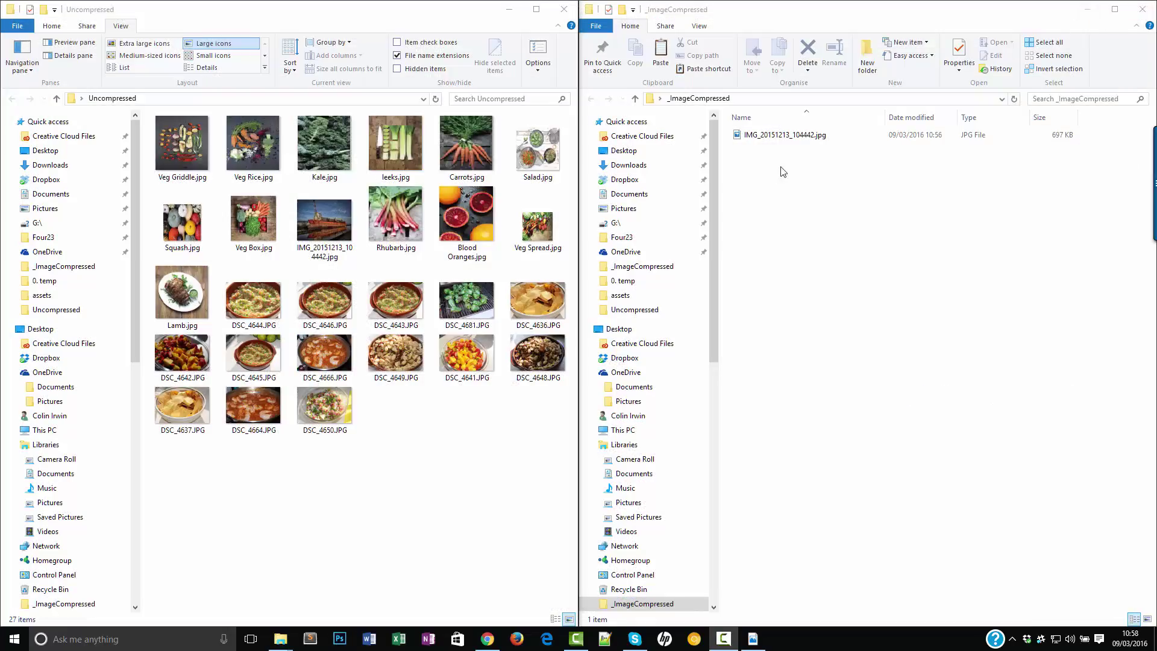
click(809, 136)
key(Delete)
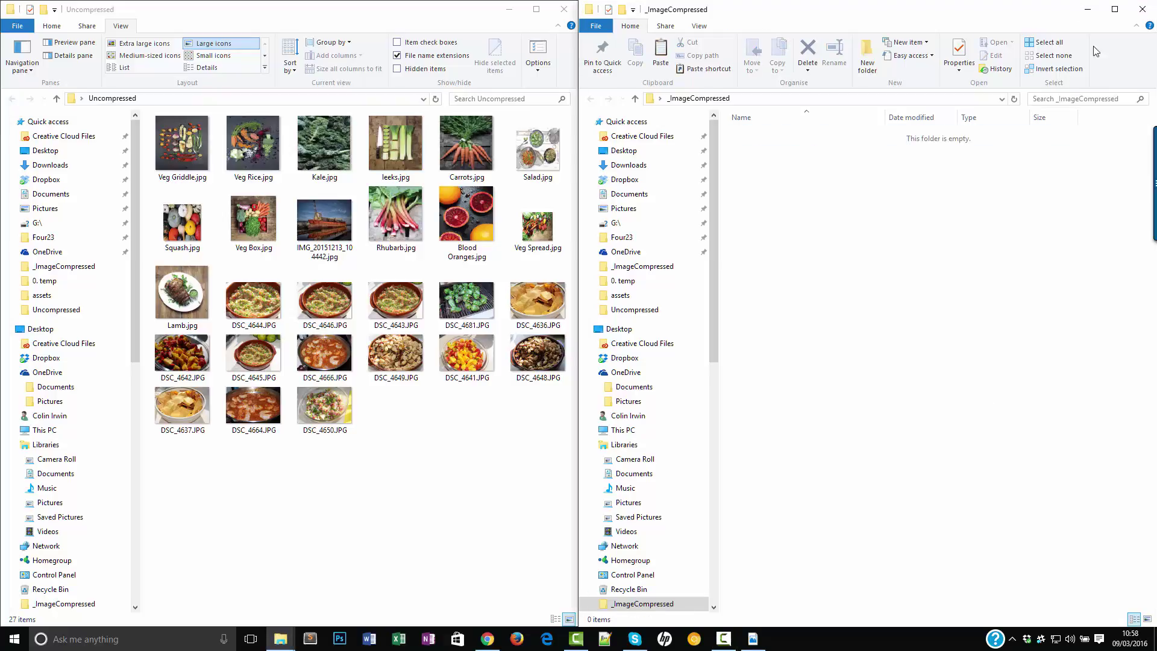
- Uncover the Desktop droplet, run all photos from the Uncompressed folder through it, and close Photoshop once they are processed
click(1095, 14)
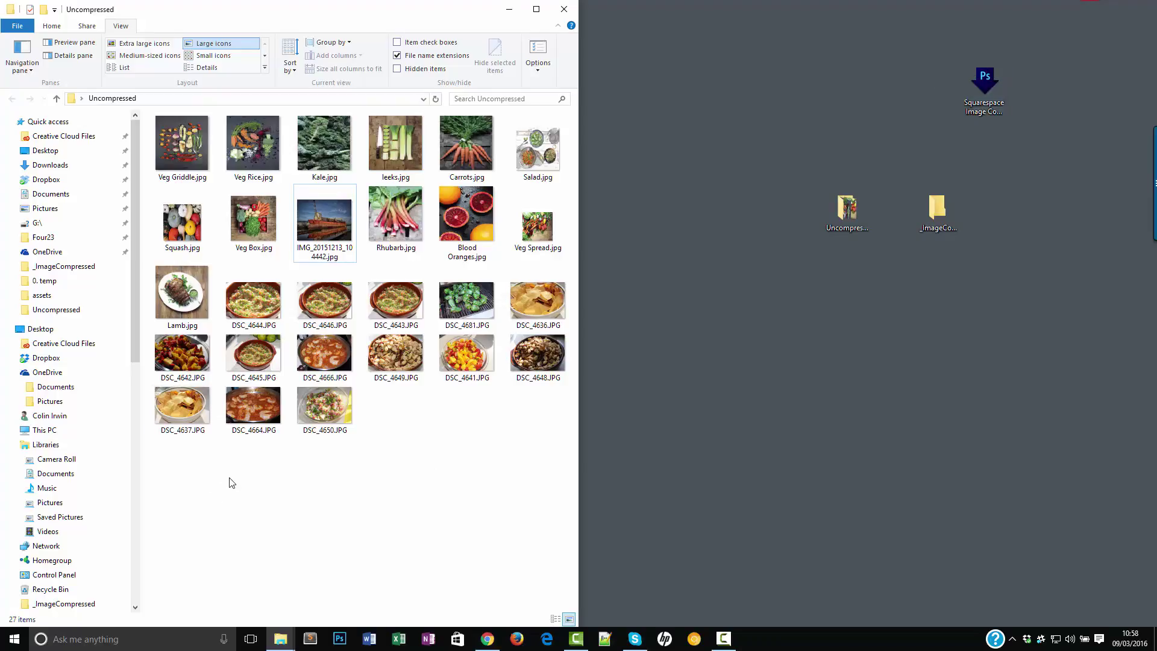
key(ctrl+a)
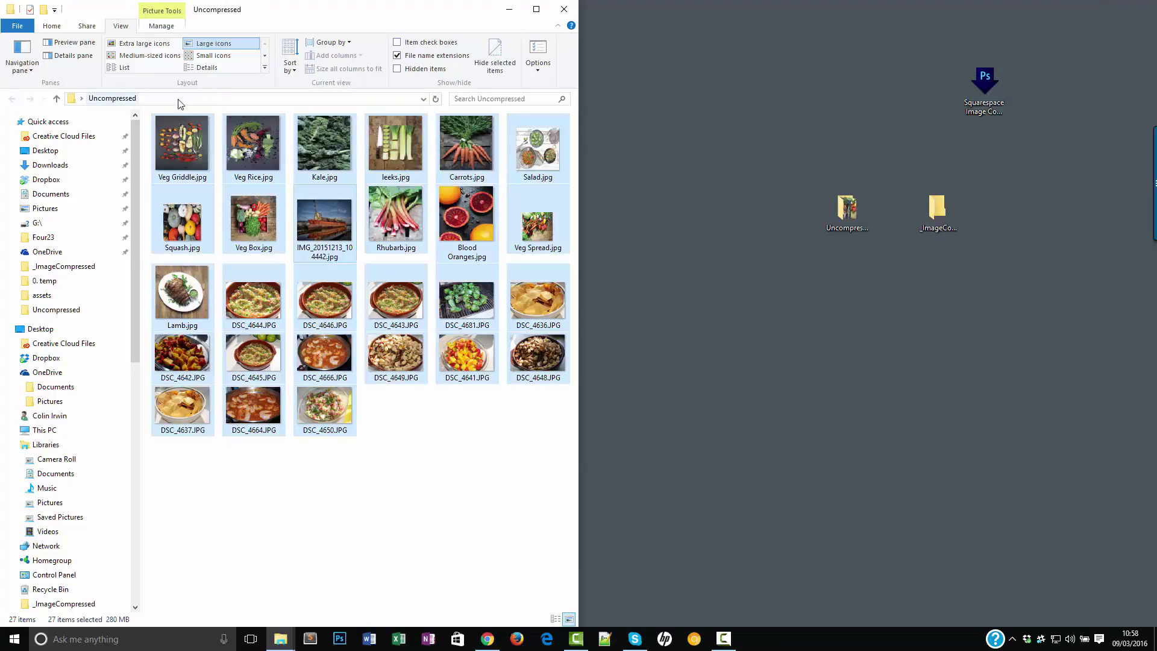
drag(170, 154, 991, 112)
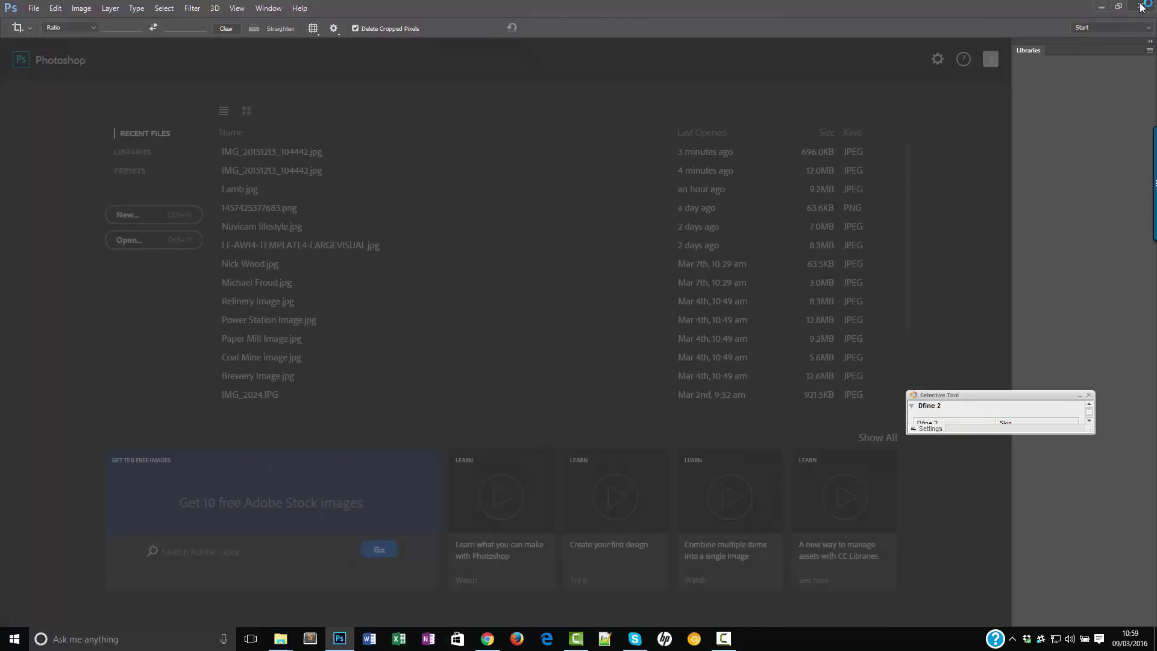
click(1140, 8)
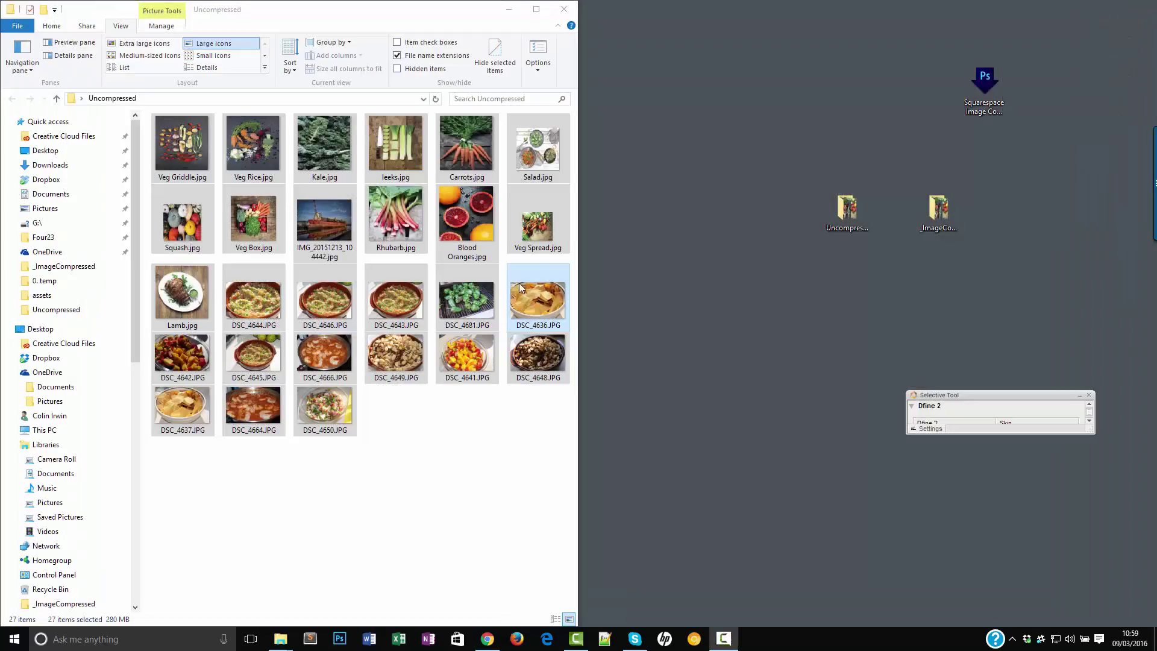
- Switch to the _ImageCompressed folder window and show its files as large icons
key(alt+Tab)
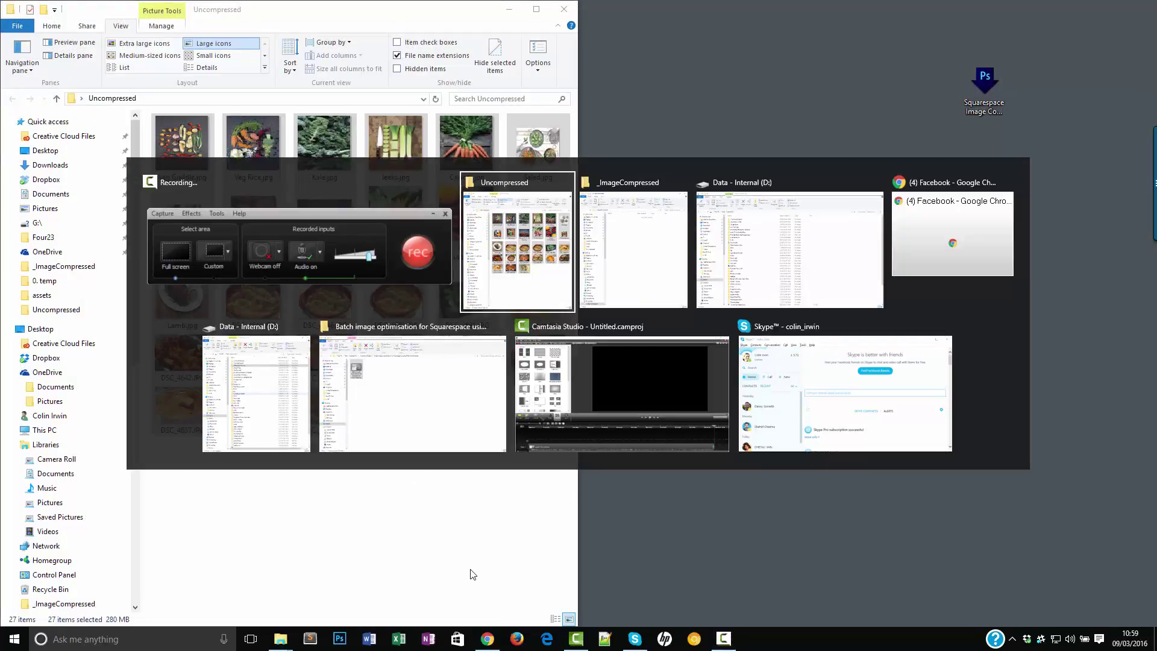
key(alt+Tab)
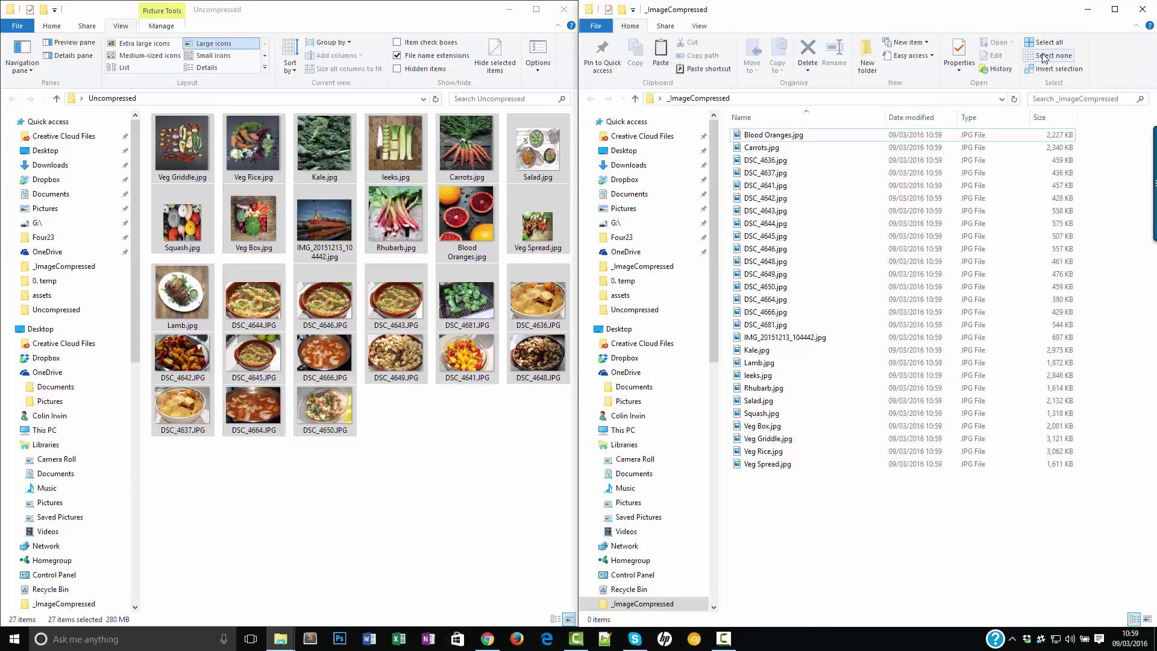
click(698, 26)
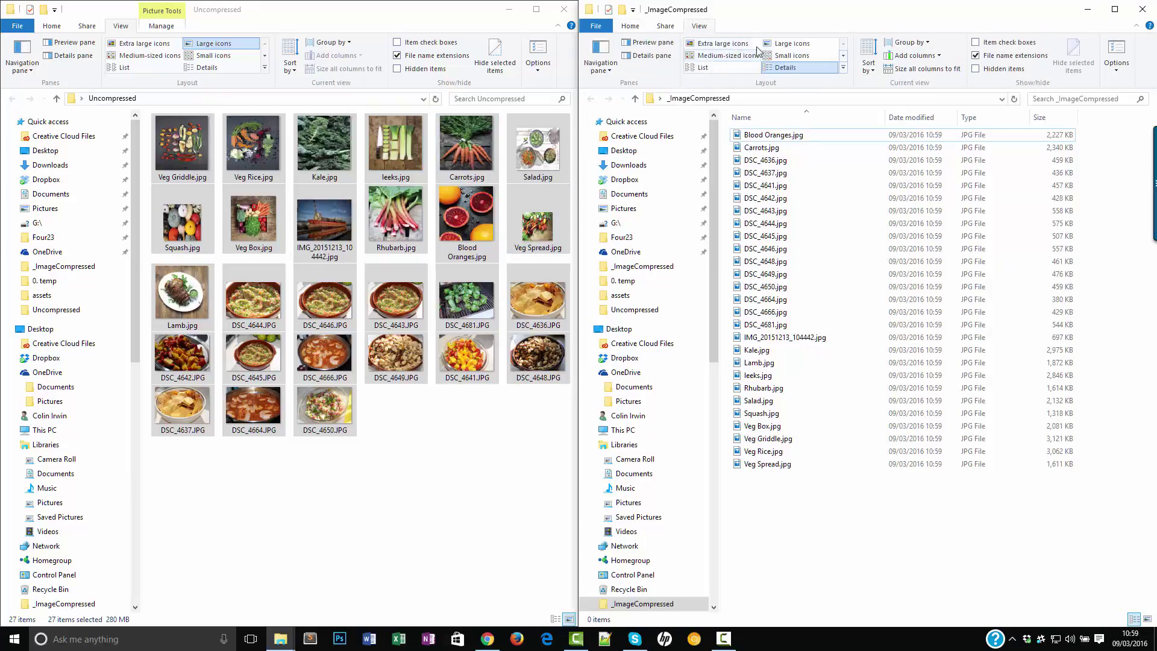
click(787, 45)
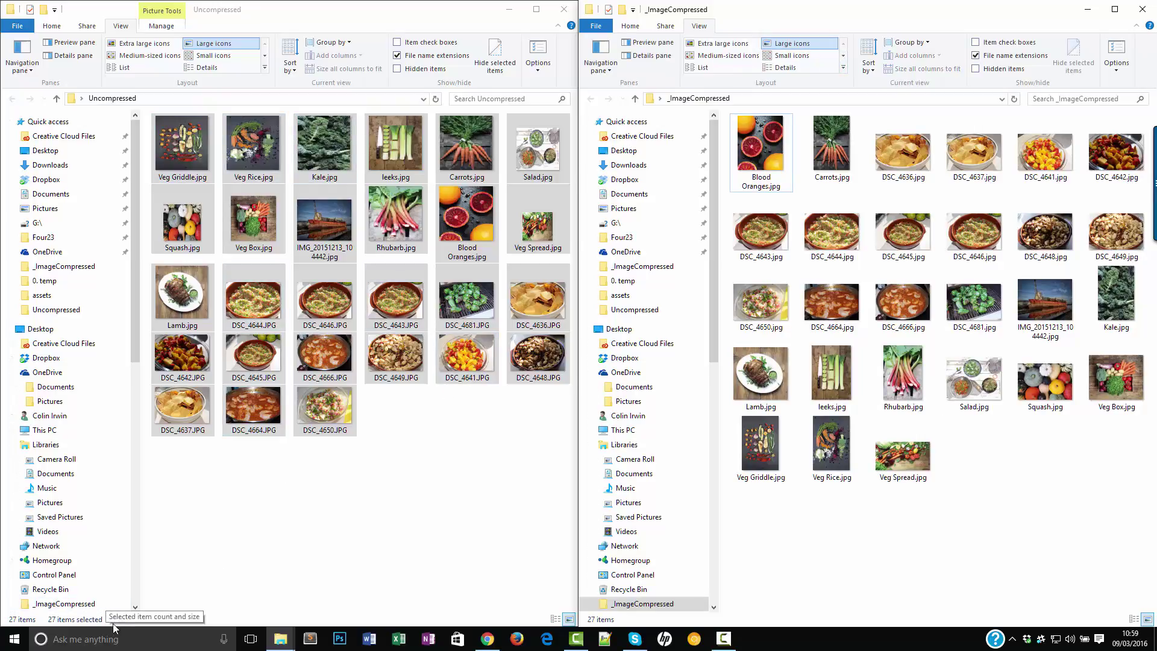
- Check the combined file size of all photos in the _ImageCompressed folder, and clear the selection in the Uncompressed folder
click(856, 521)
click(909, 466)
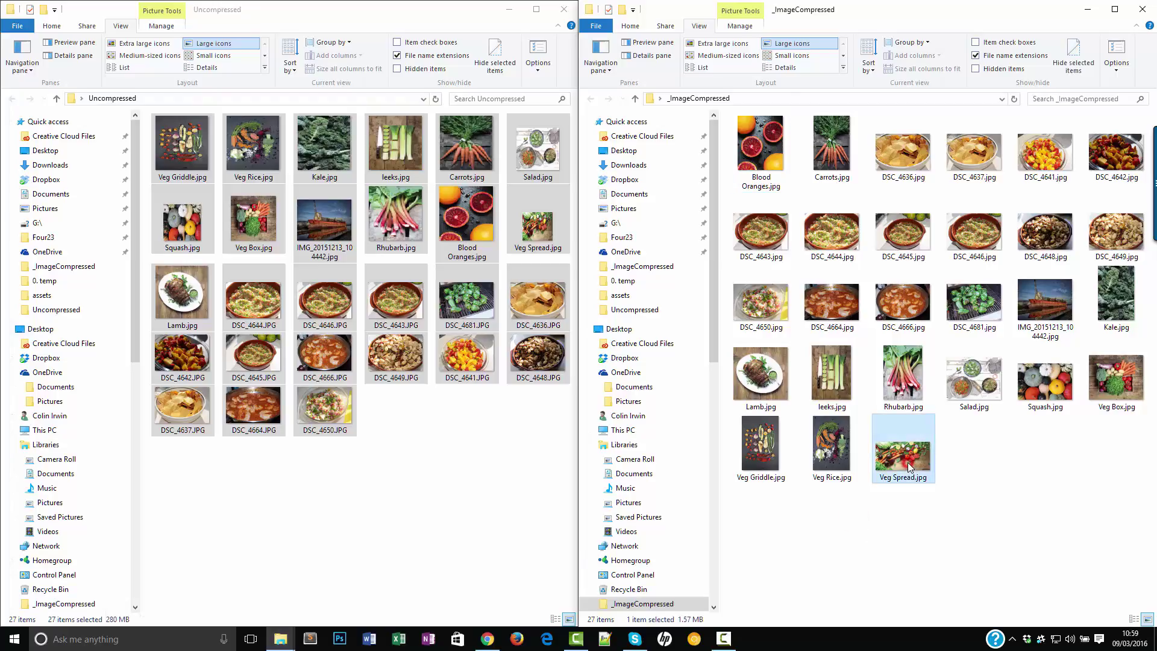
key(ctrl+a)
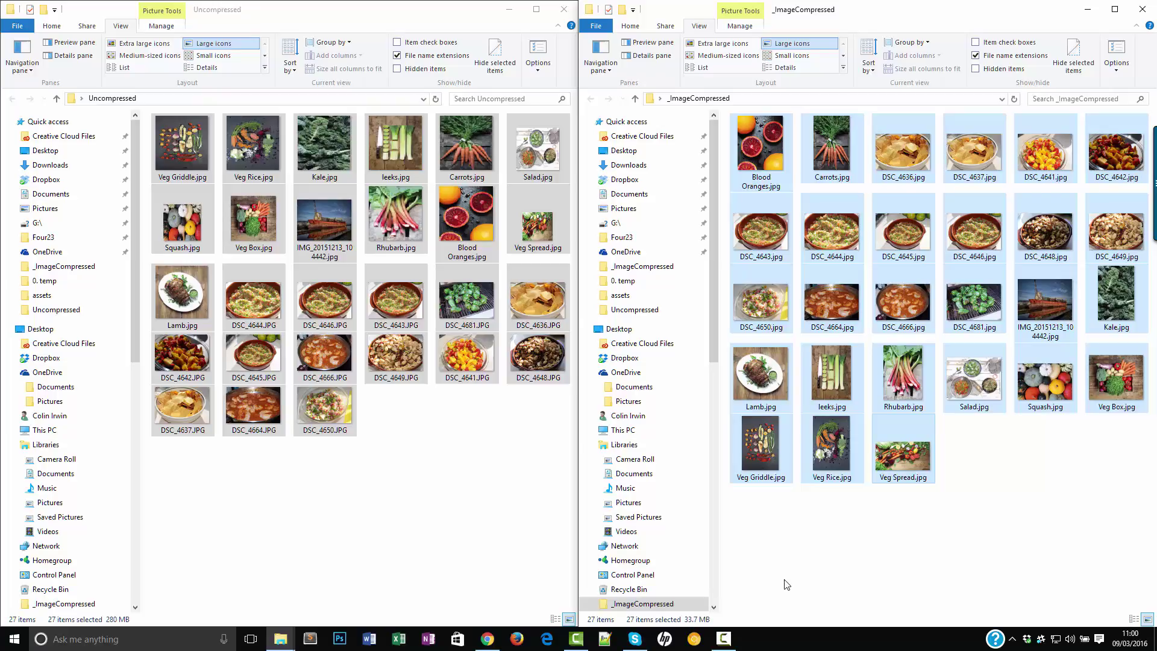
click(482, 446)
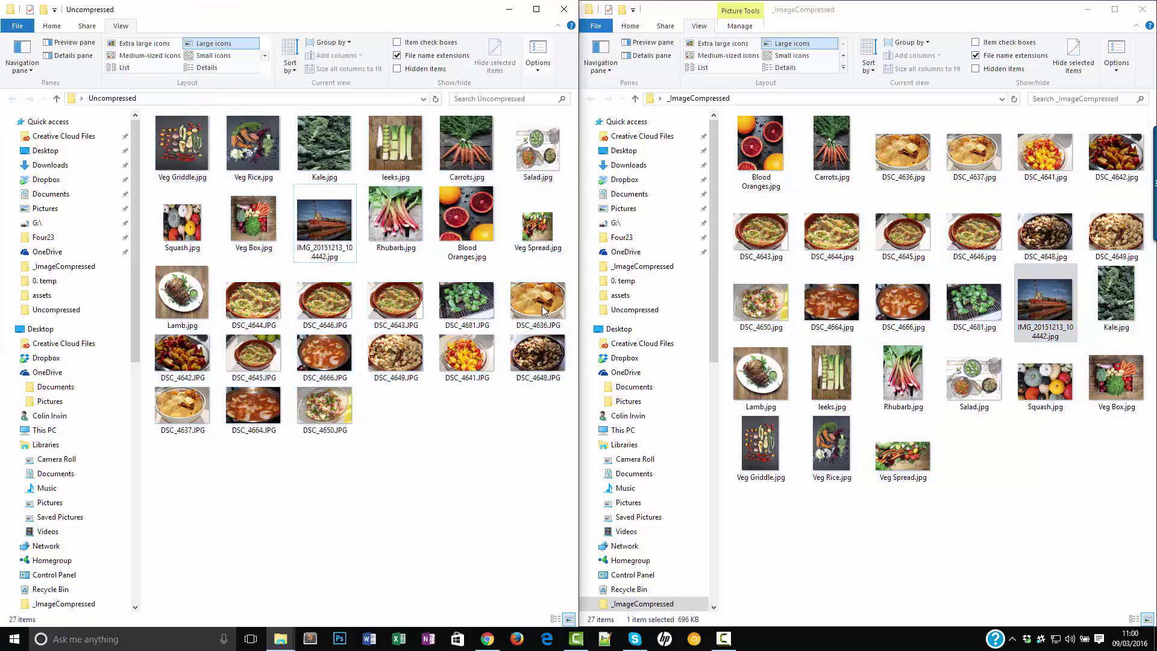